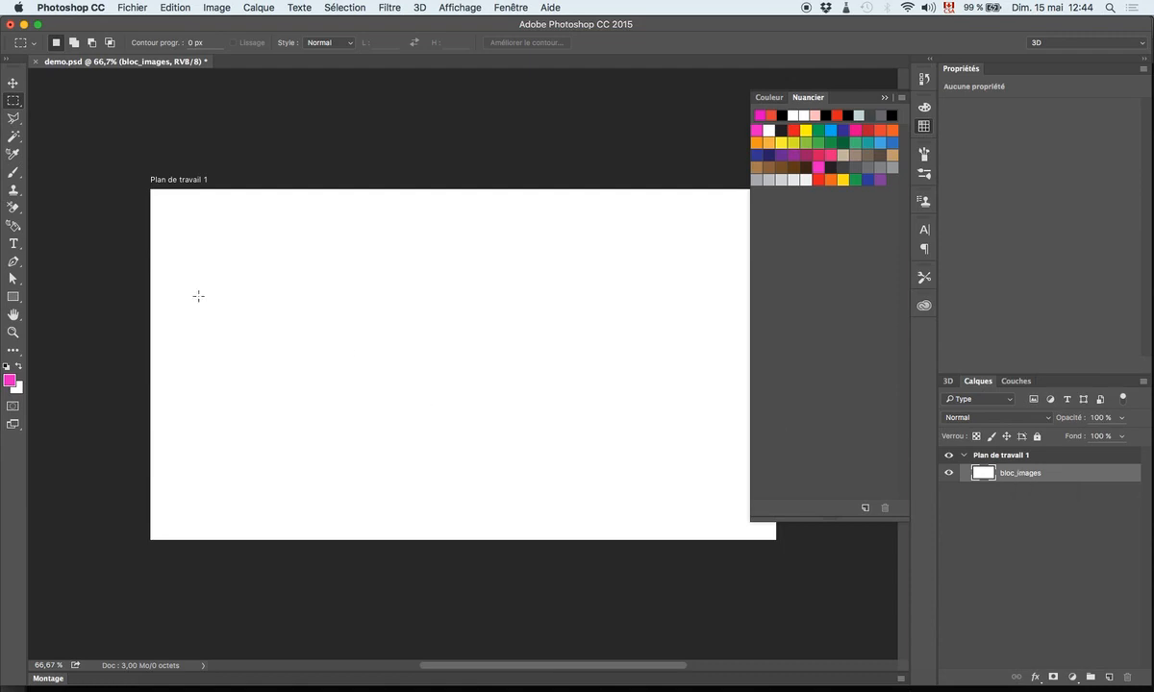
# - Fill a large rectangular area in the middle of the bloc_images layer with black and deselect it
pyautogui.moveTo(317, 239); pyautogui.dragTo(606, 459)
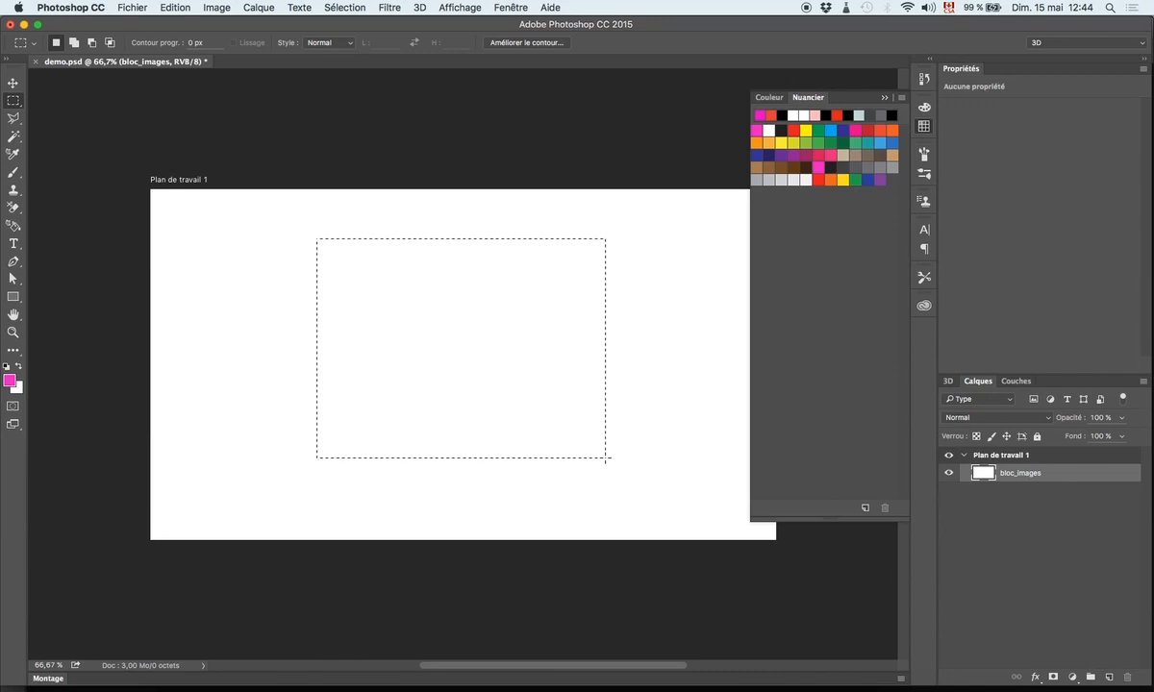
pyautogui.click(781, 132)
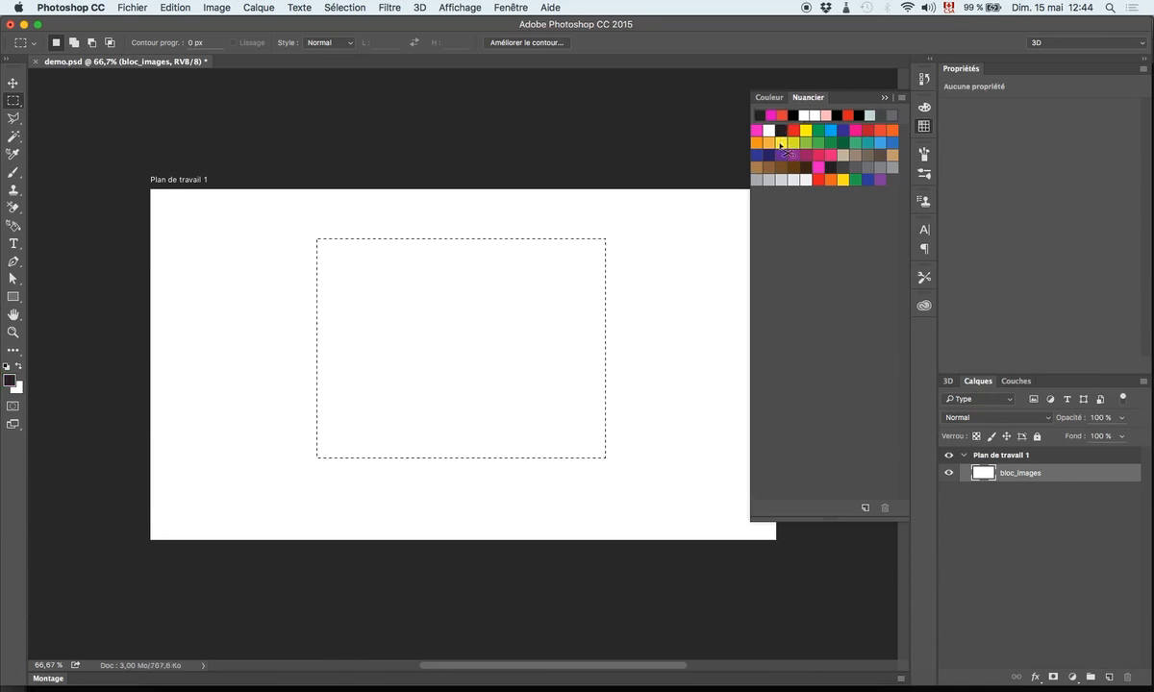
pyautogui.hotkey('alt', 'BackSpace')
pyautogui.press('super+d')
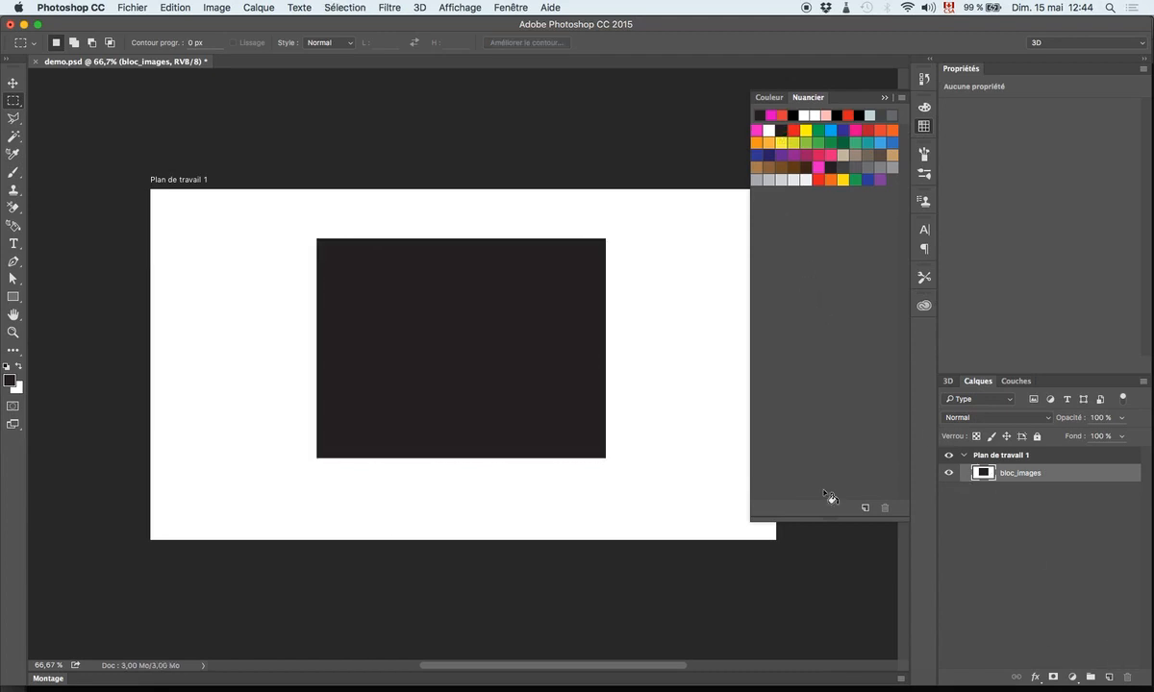
# - Add a text box about 439 by 112 px below the black rectangle containing "lorem"
pyautogui.click(20, 240)
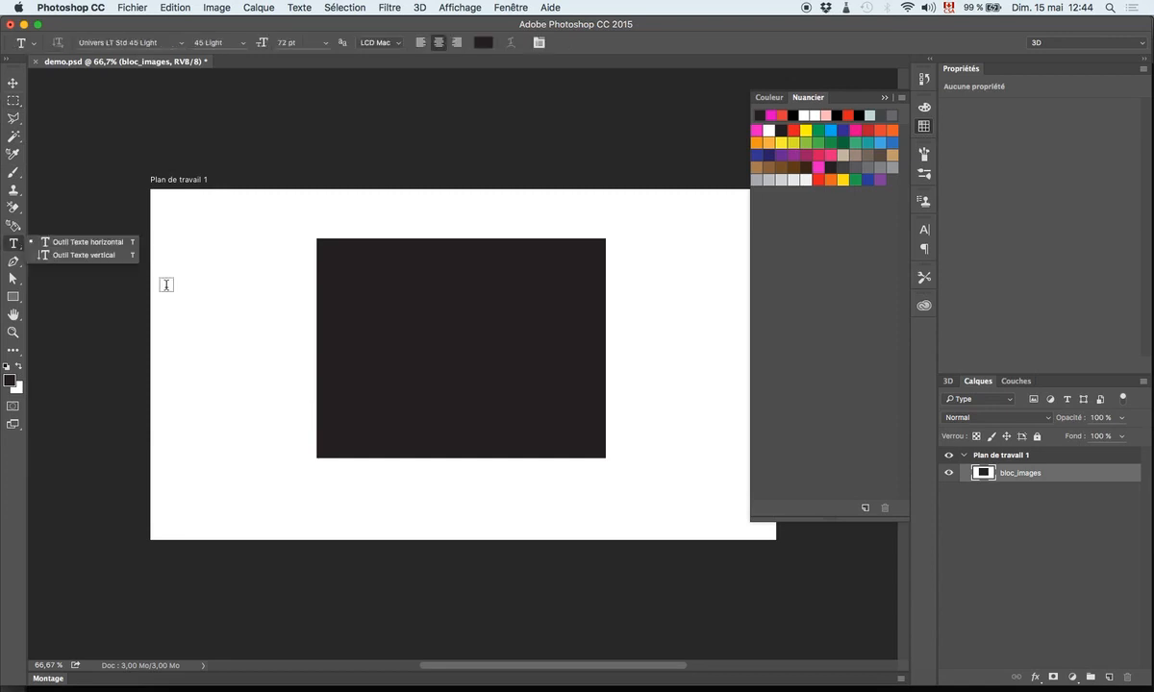
pyautogui.moveTo(383, 481); pyautogui.dragTo(583, 534)
pyautogui.write('lorem')
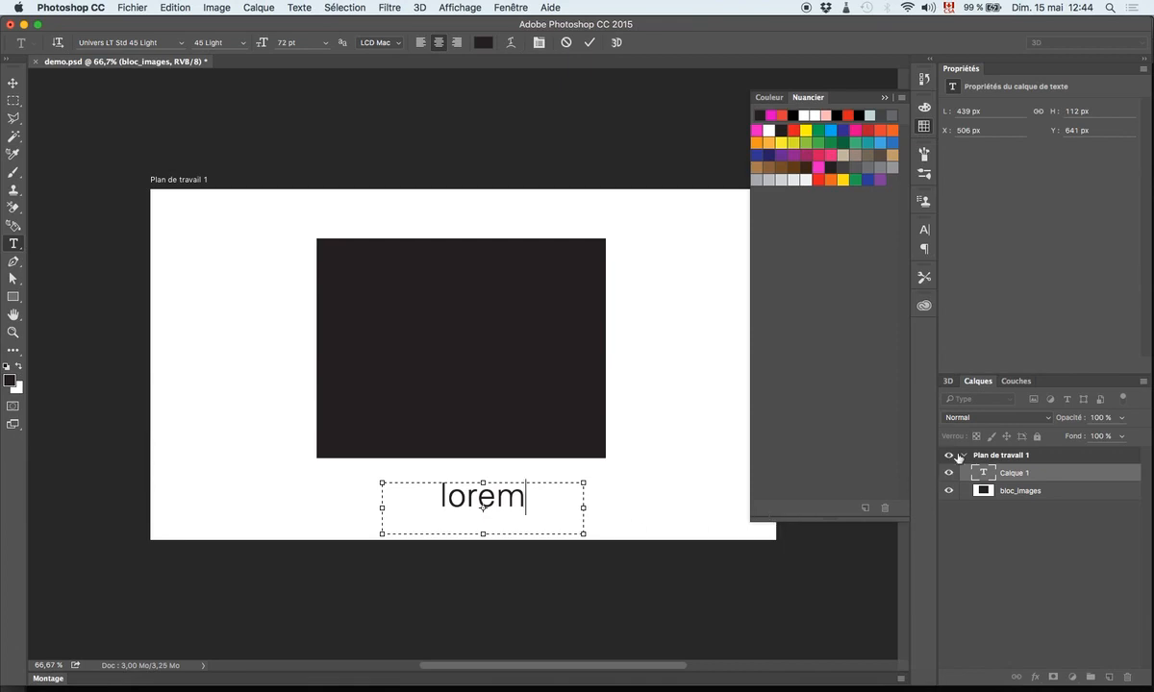
# - Rename the text layer as bloc_texte and move its text so it is centred under the black rectangle
pyautogui.click(1015, 477)
pyautogui.doubleClick(1010, 474)
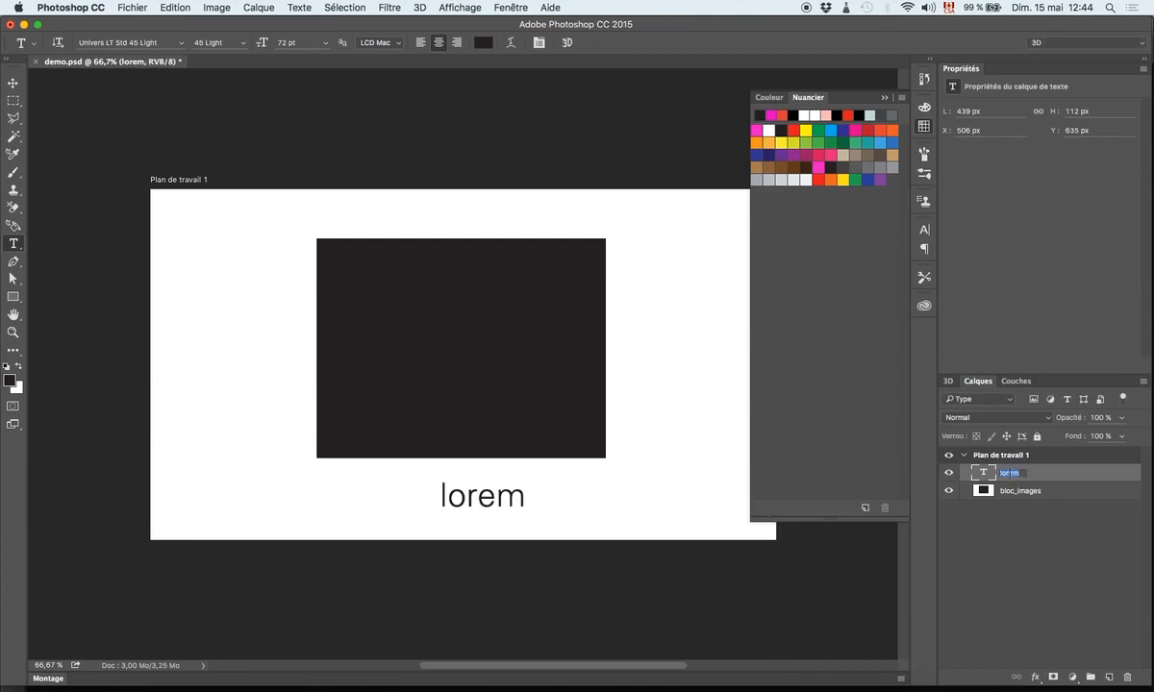
pyautogui.write('r')
pyautogui.write('loc_texte')
pyautogui.press('Return')
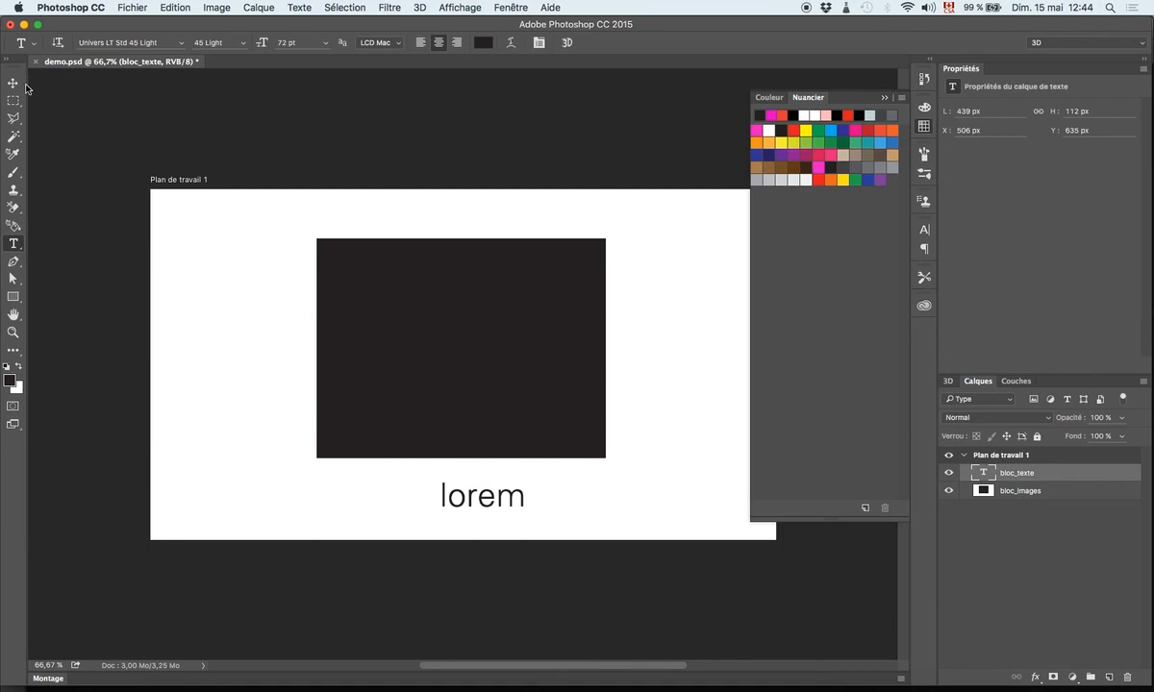
pyautogui.click(14, 85)
pyautogui.moveTo(450, 503); pyautogui.dragTo(428, 501)
# - Apply the Biseautage & estampage and Ombre portée effects to the bloc_images layer and save the document
pyautogui.doubleClick(1092, 492)
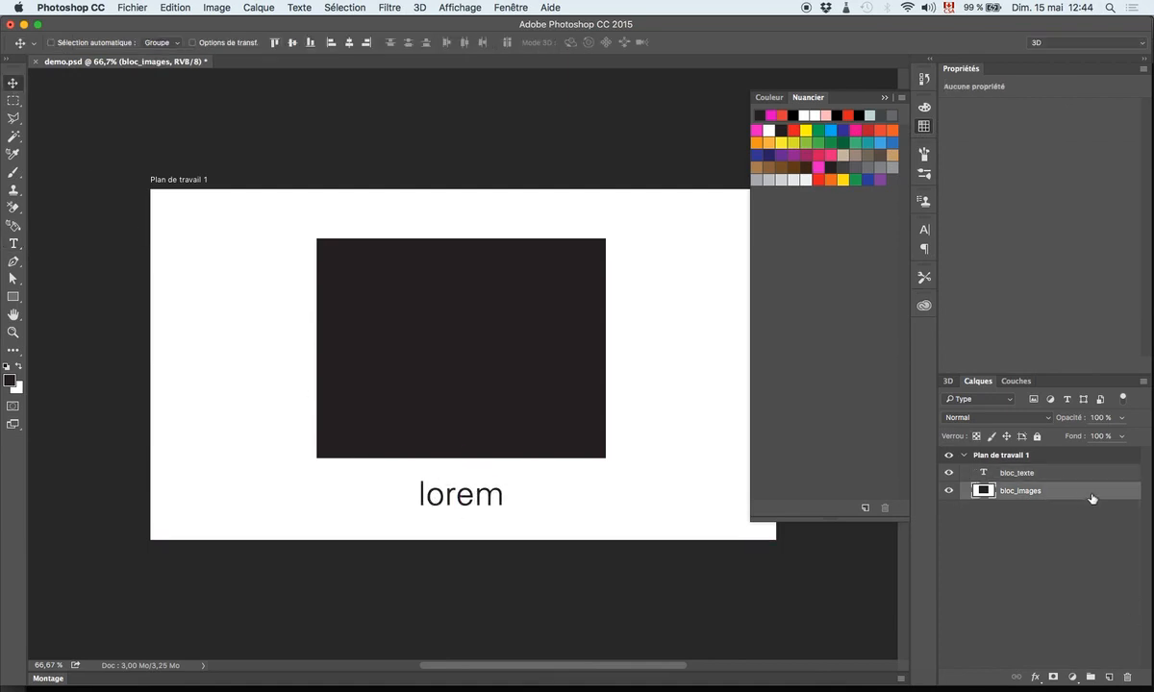
pyautogui.click(379, 259)
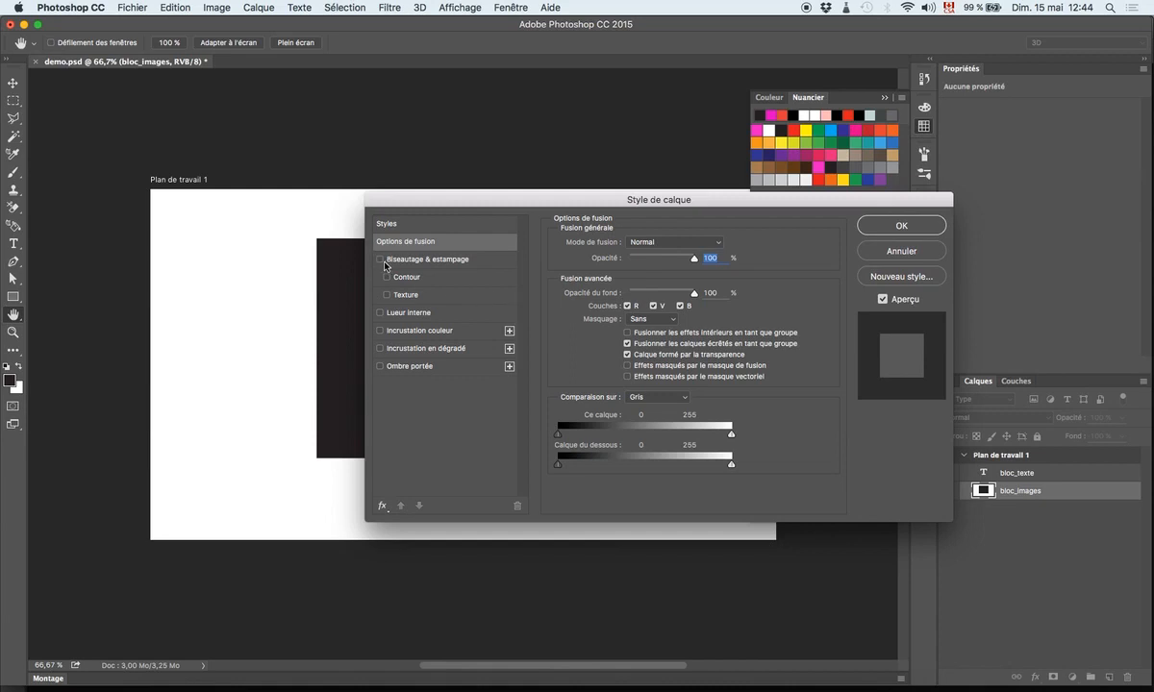
pyautogui.click(410, 367)
pyautogui.click(417, 369)
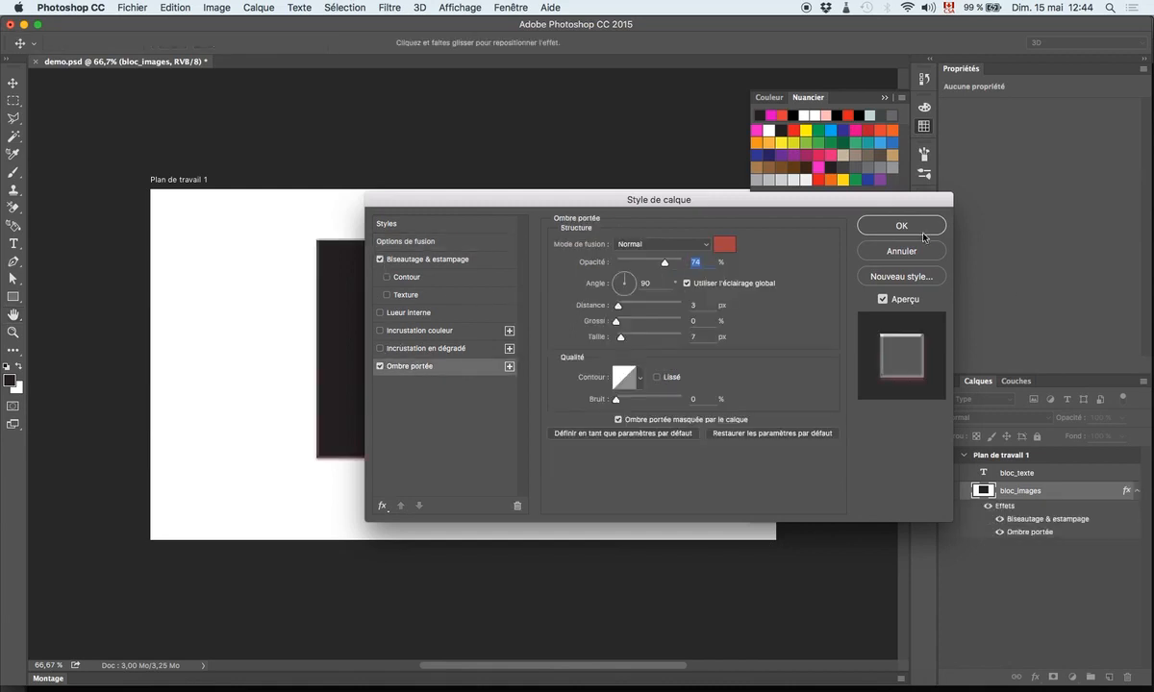
pyautogui.click(890, 231)
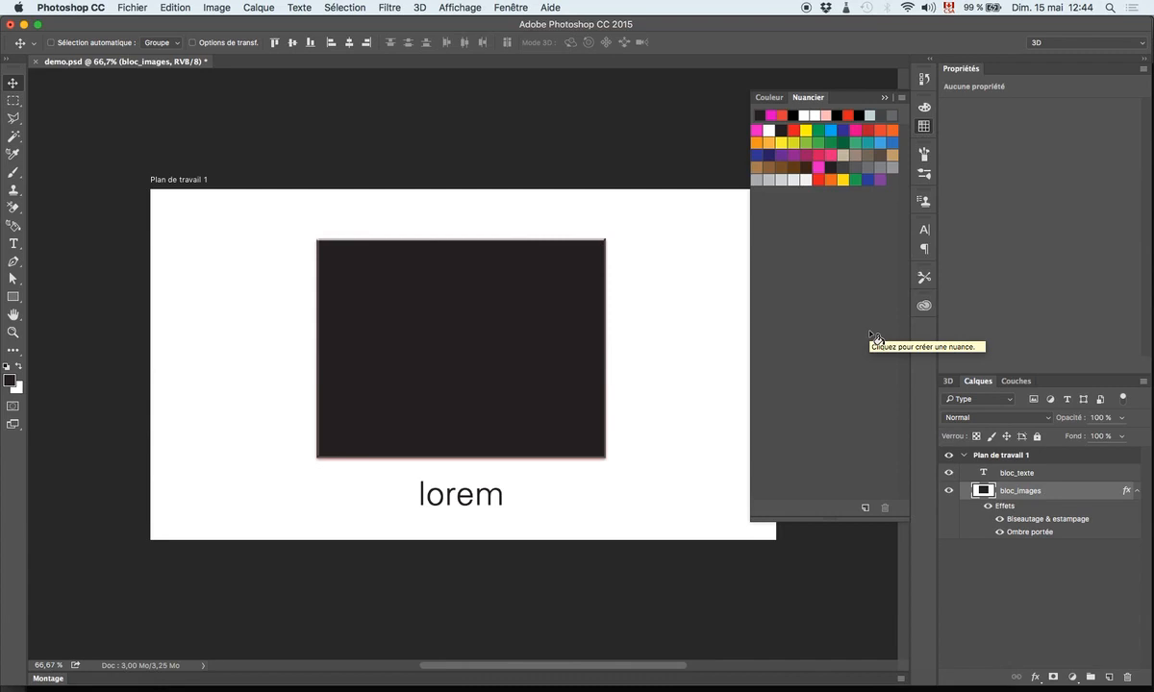
pyautogui.press('super+s')
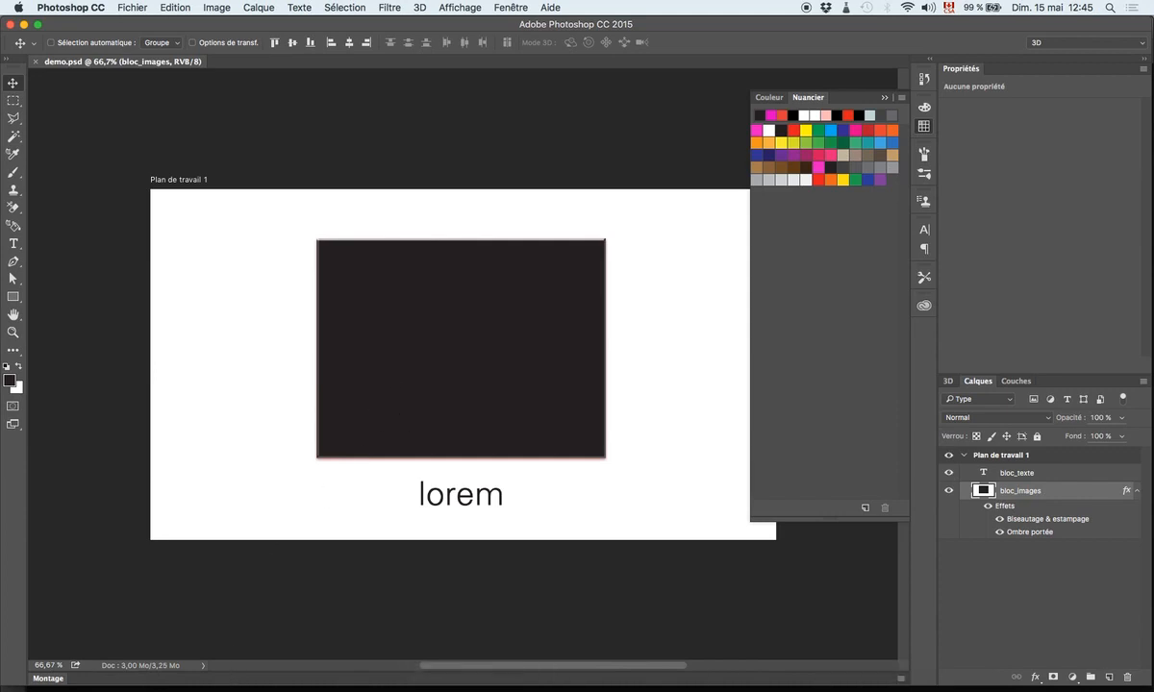
# - Switch to Finder and preview image1.jpg and image2.jpg in the variables folder
pyautogui.click(155, 687)
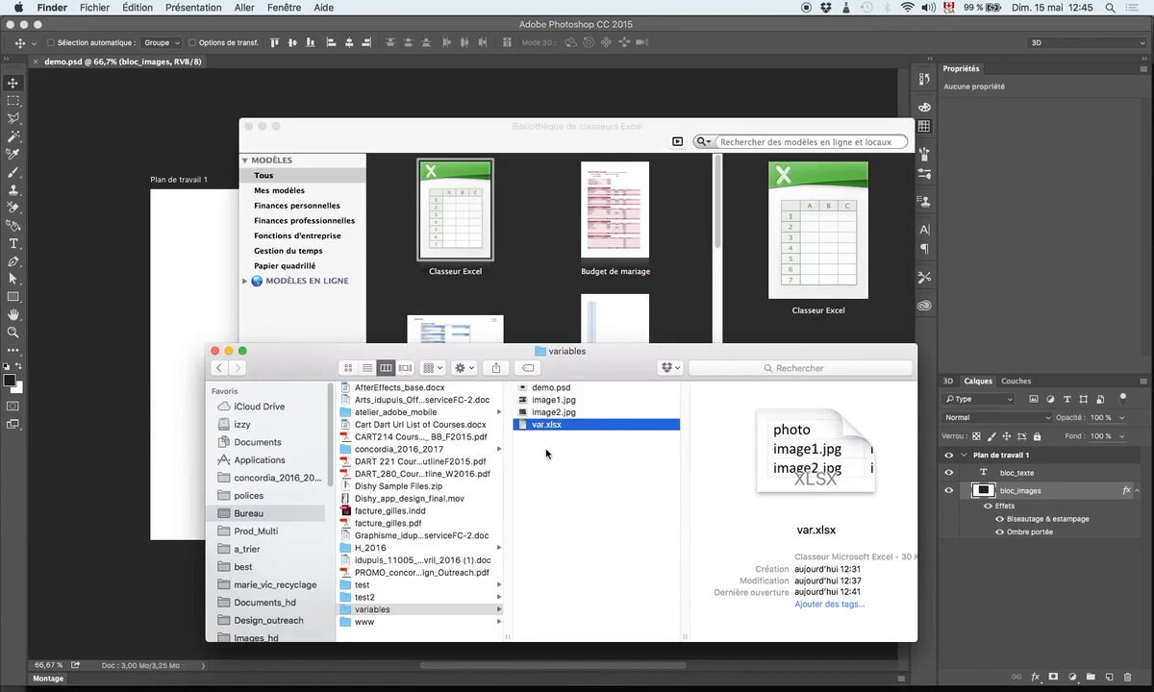
pyautogui.click(553, 404)
pyautogui.press('space')
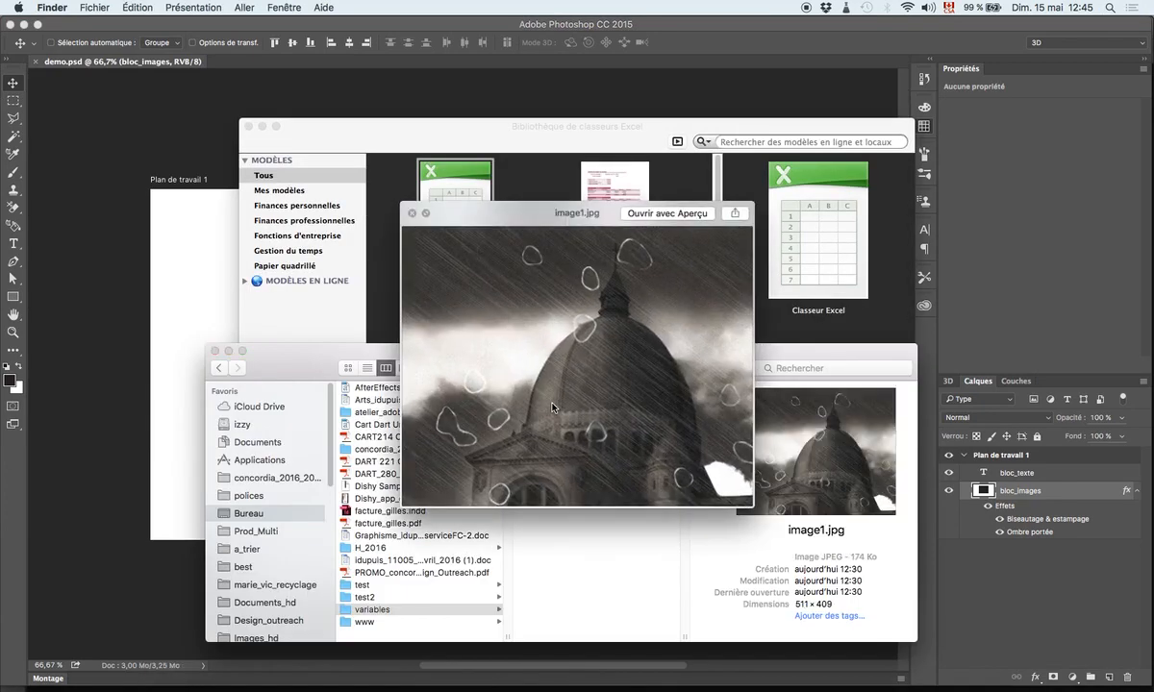
pyautogui.press('Down')
pyautogui.press('space')
pyautogui.press('space')
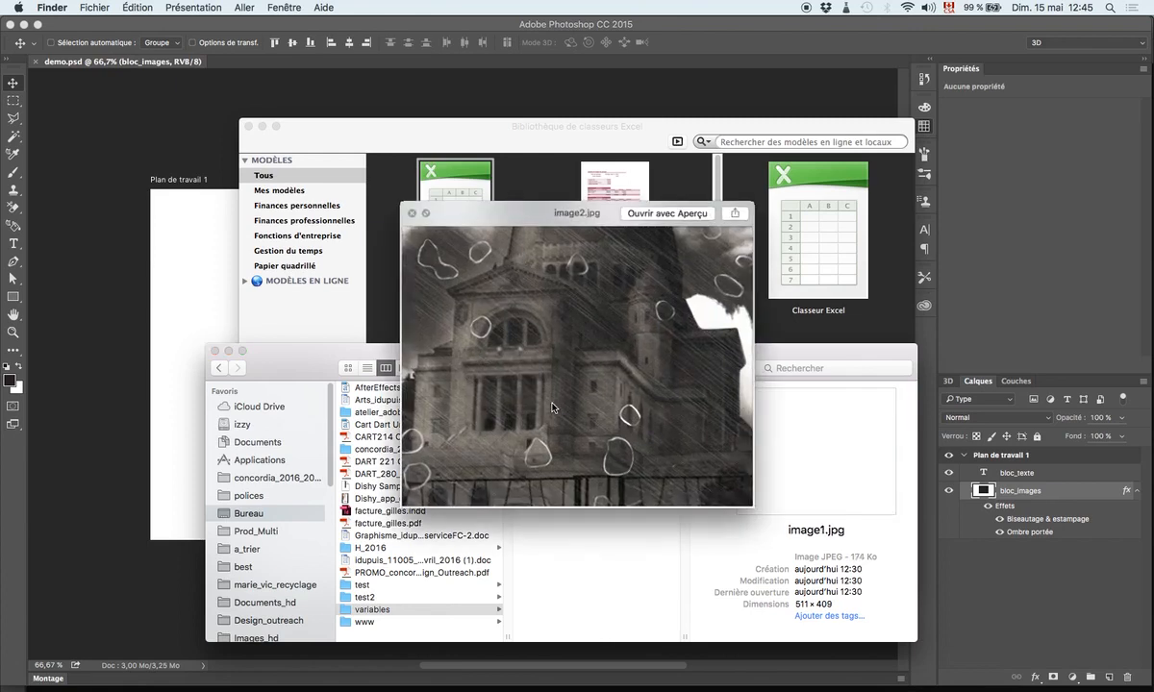
pyautogui.press('Up')
pyautogui.press('space')
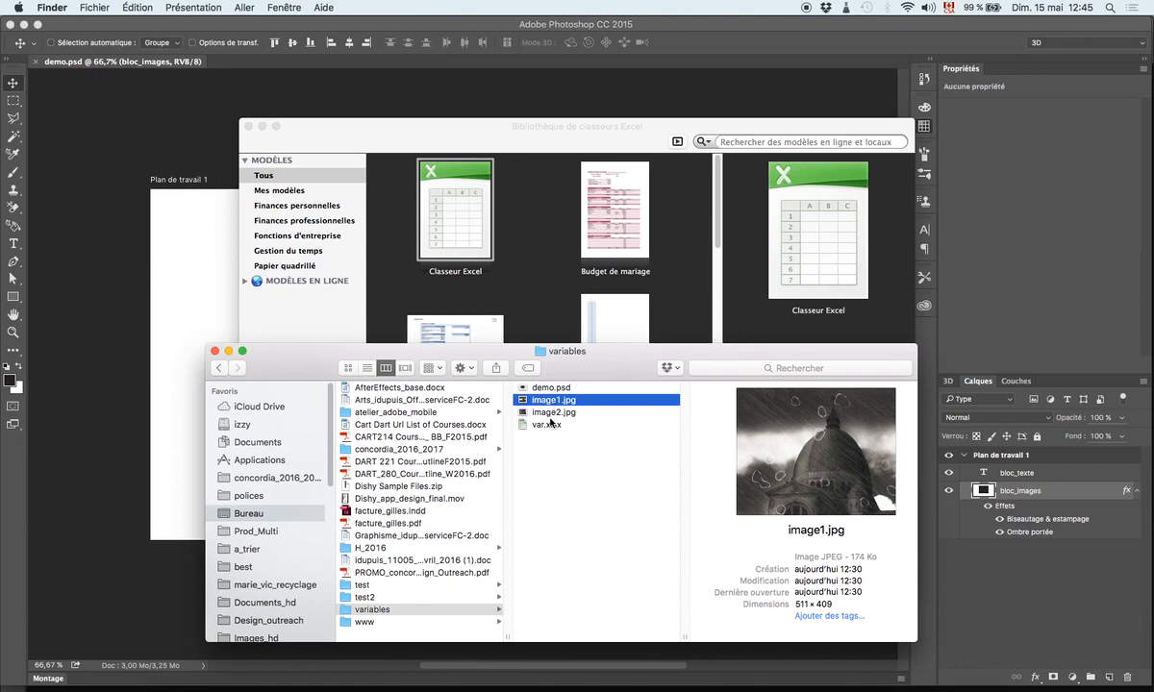
# - Delete the var.xlsx file from the variables folder
pyautogui.click(549, 424)
pyautogui.press('super+BackSpace')
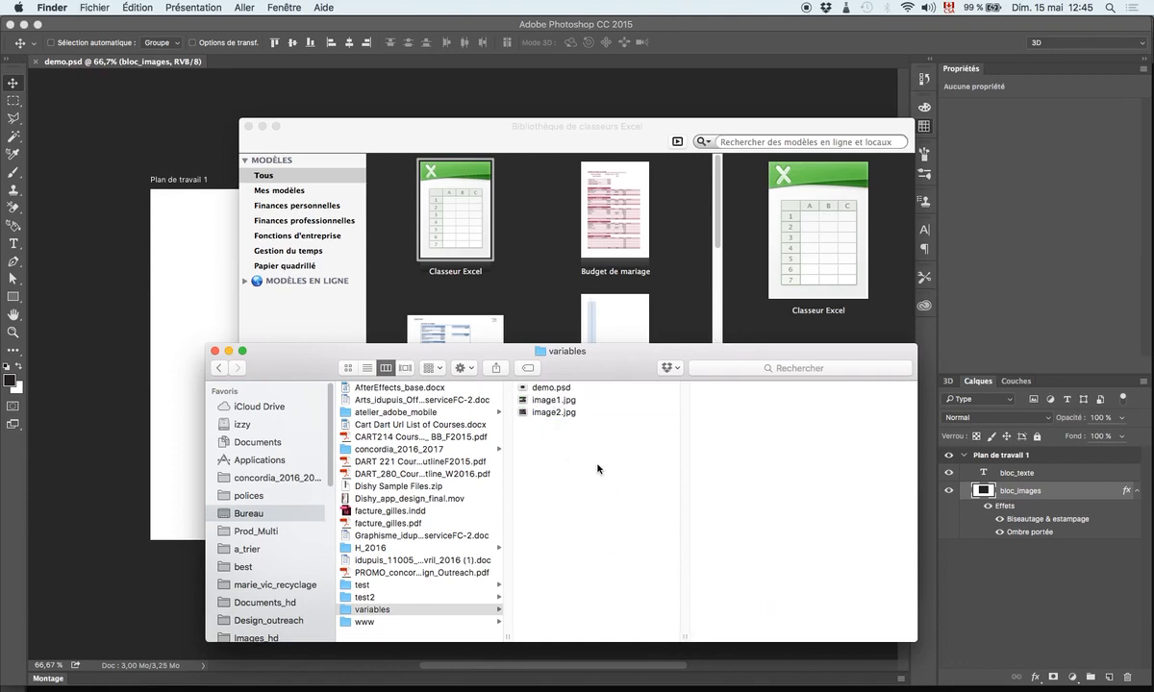
# - Switch to Excel, dismiss the workbook gallery and enter the column heading bloc_texte in cell A1
pyautogui.click(860, 685)
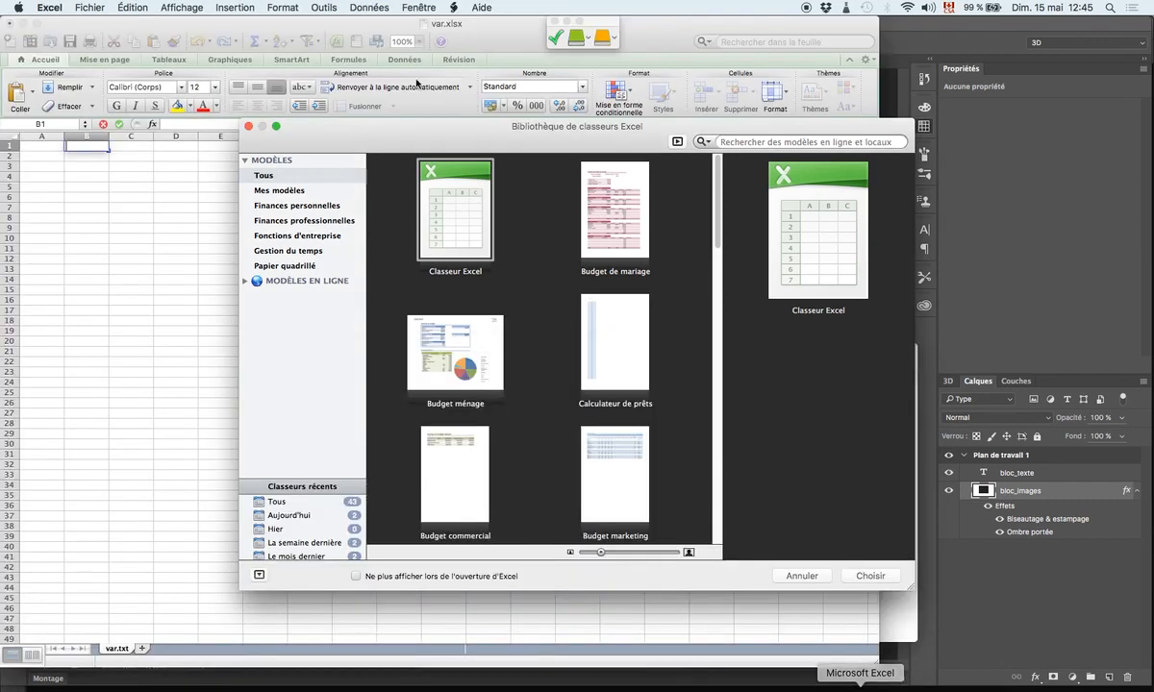
pyautogui.press('Escape')
pyautogui.click(35, 146)
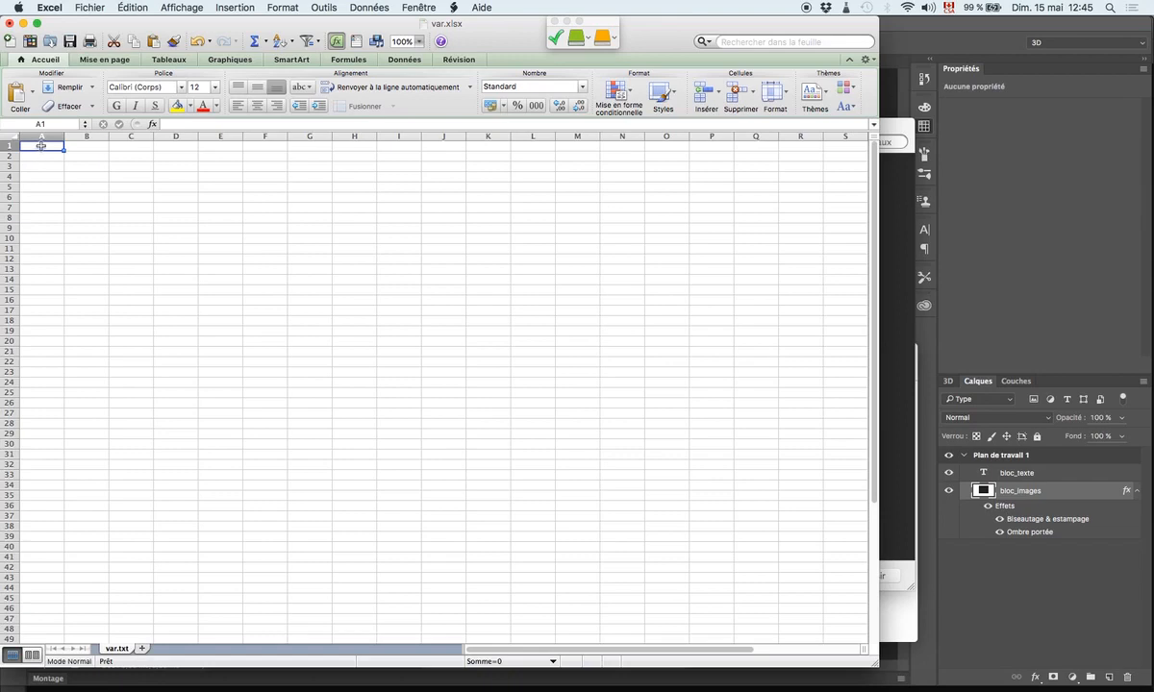
pyautogui.click(69, 147)
pyautogui.click(129, 146)
pyautogui.click(39, 146)
pyautogui.doubleClick(38, 146)
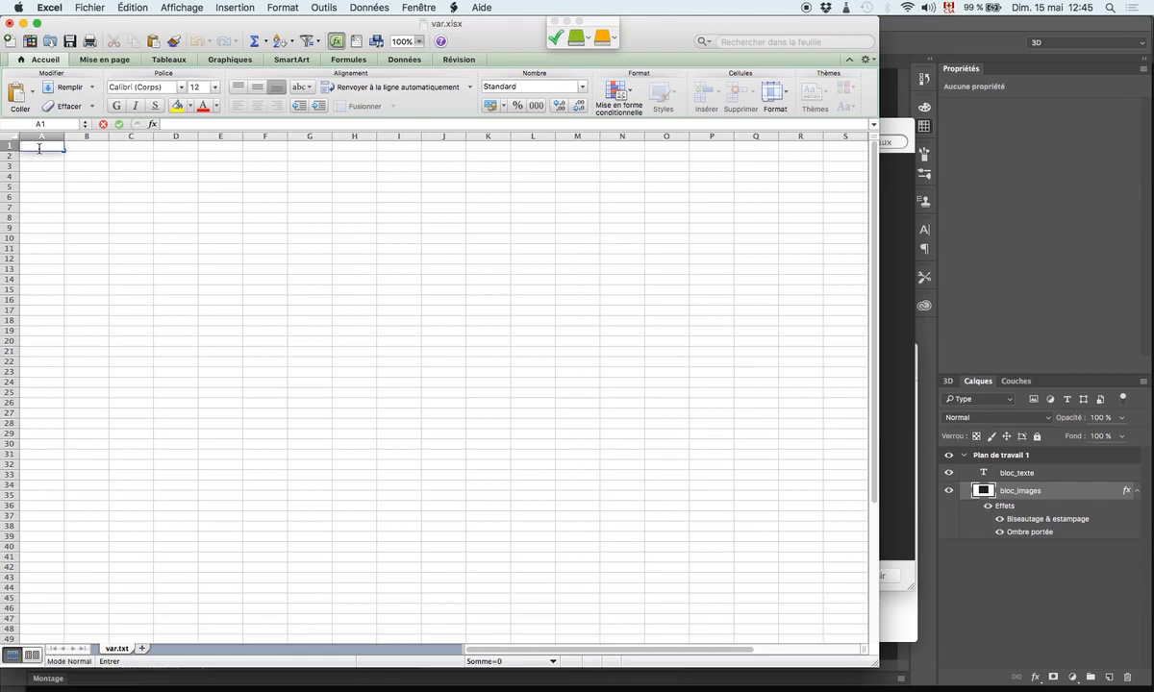
pyautogui.write('bloc_texte')
# - Enter the column heading bloc_images in cell B1
pyautogui.click(81, 146)
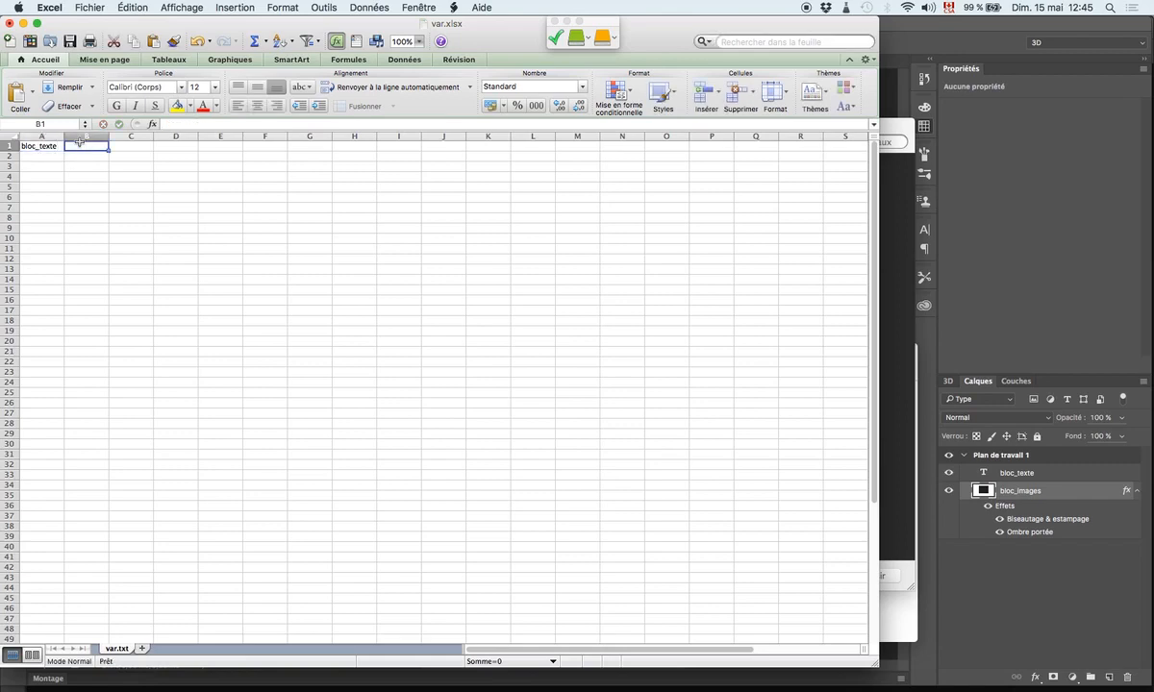
pyautogui.doubleClick(81, 144)
pyautogui.write('bloc')
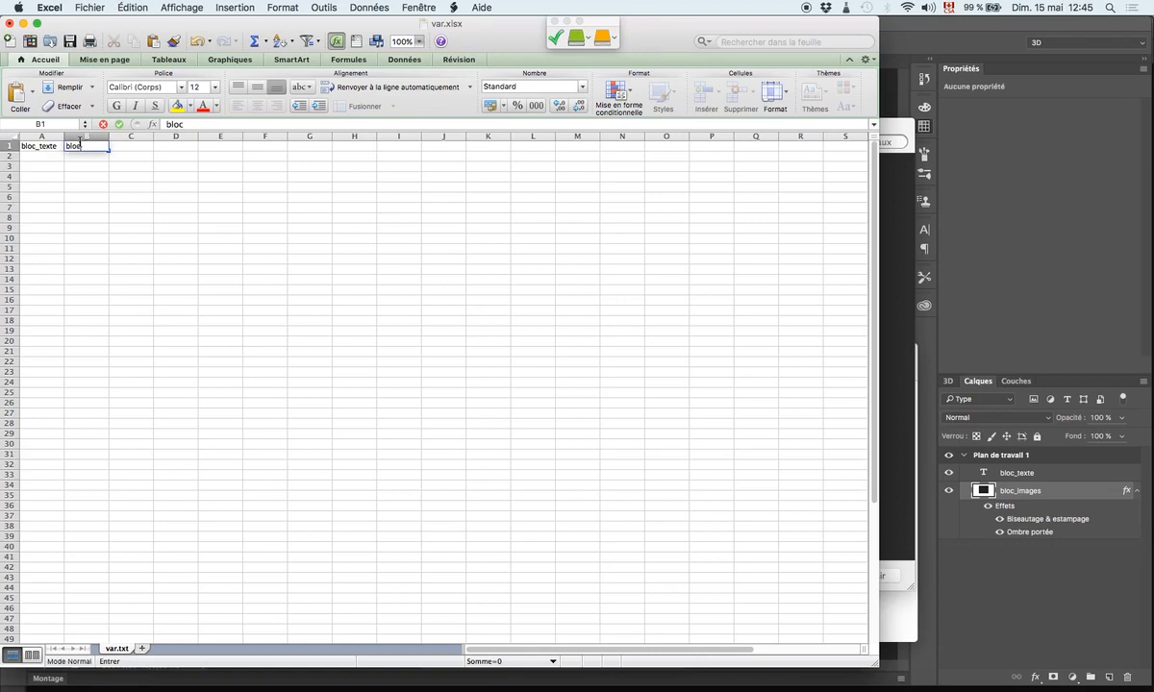
pyautogui.write('_images')
pyautogui.click(97, 157)
pyautogui.click(81, 147)
pyautogui.click(42, 147)
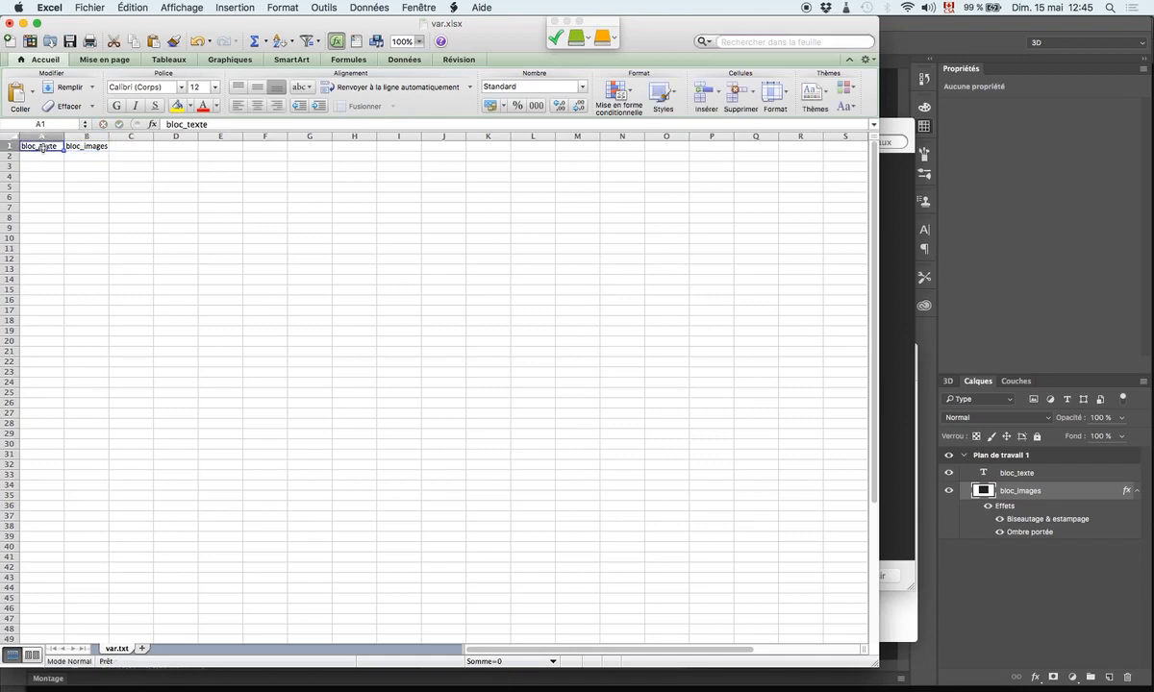
pyautogui.click(67, 146)
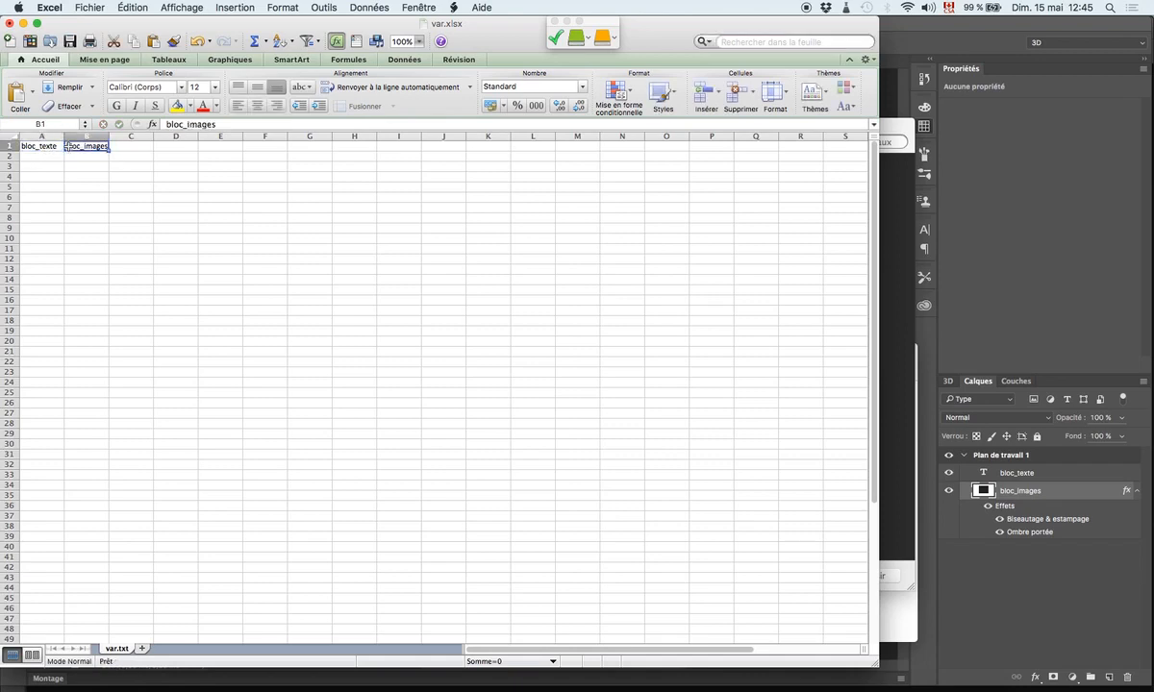
# - Enter "image un" in cell A2 under the bloc_texte heading
pyautogui.click(46, 155)
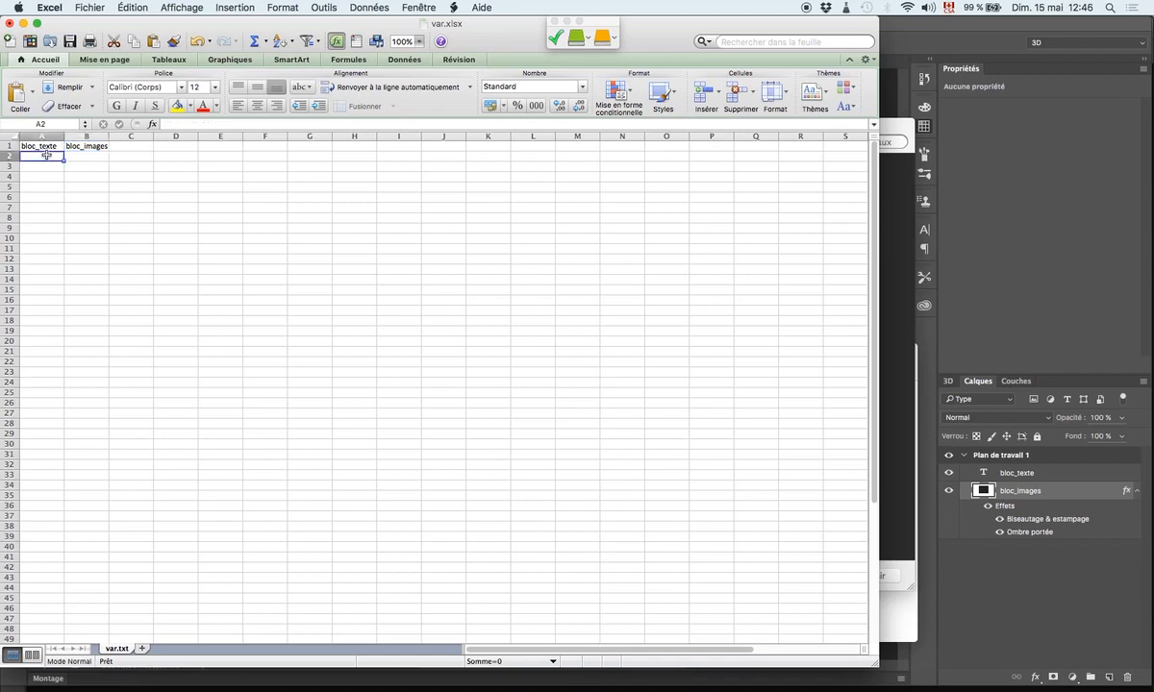
pyautogui.doubleClick(46, 155)
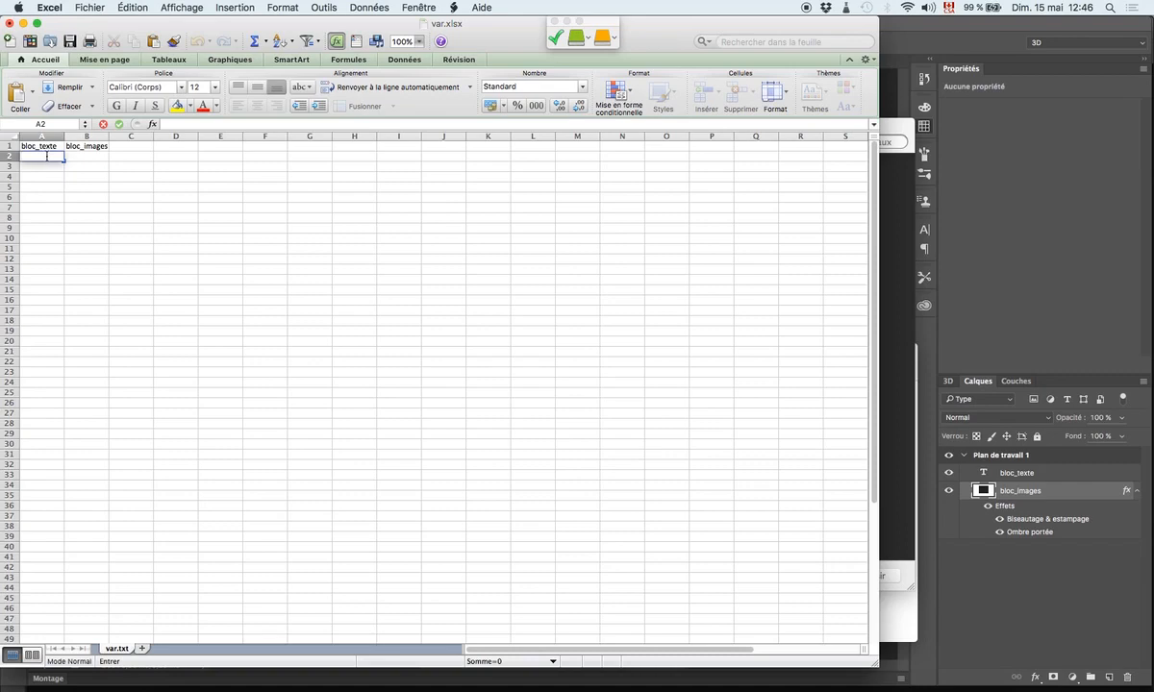
pyautogui.write('image un')
# - Copy the file name image1.jpg from Finder and paste it into cell B2 of the Excel sheet
pyautogui.click(72, 160)
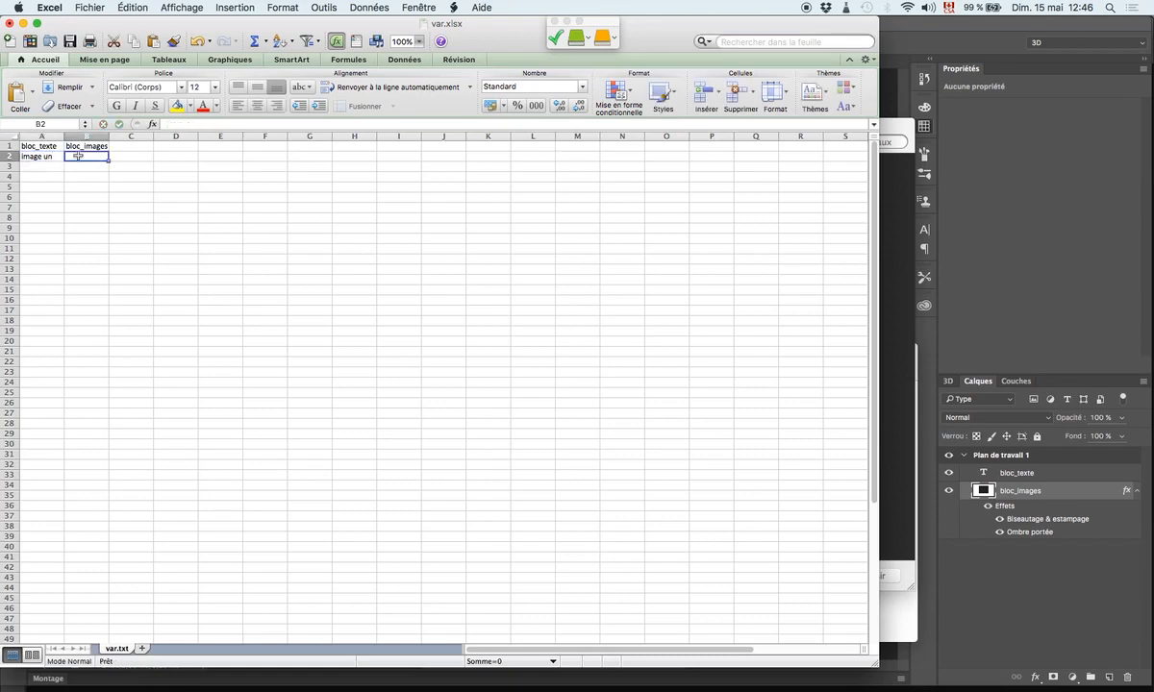
pyautogui.click(163, 687)
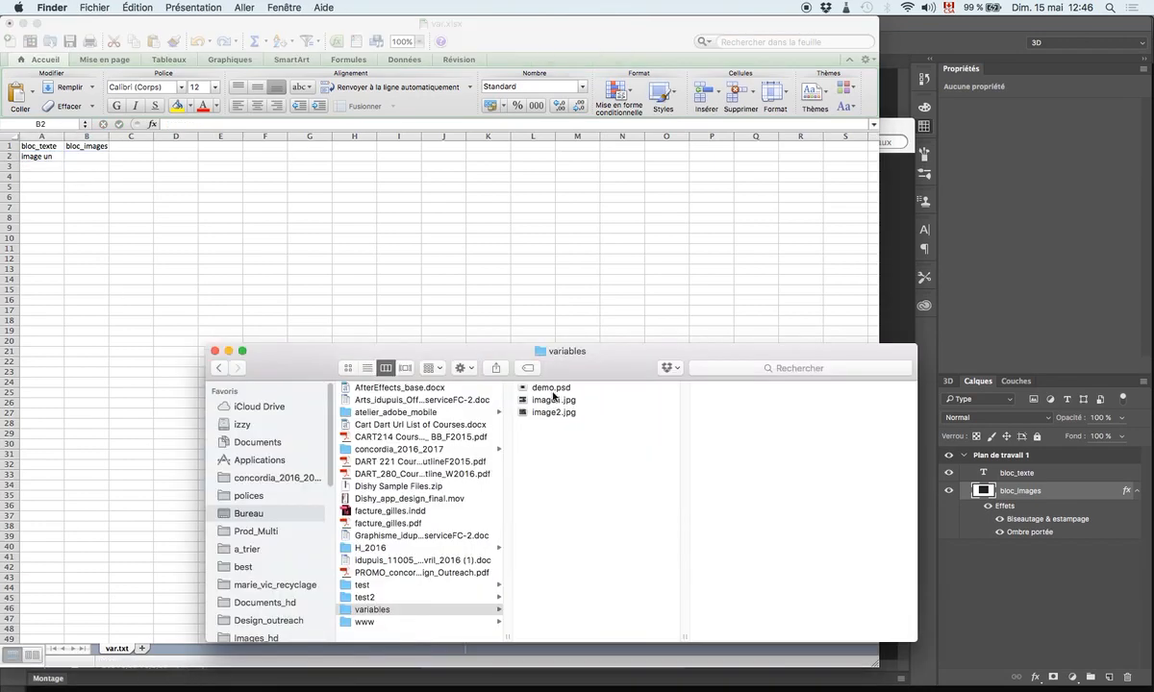
pyautogui.click(546, 401)
pyautogui.click(554, 402)
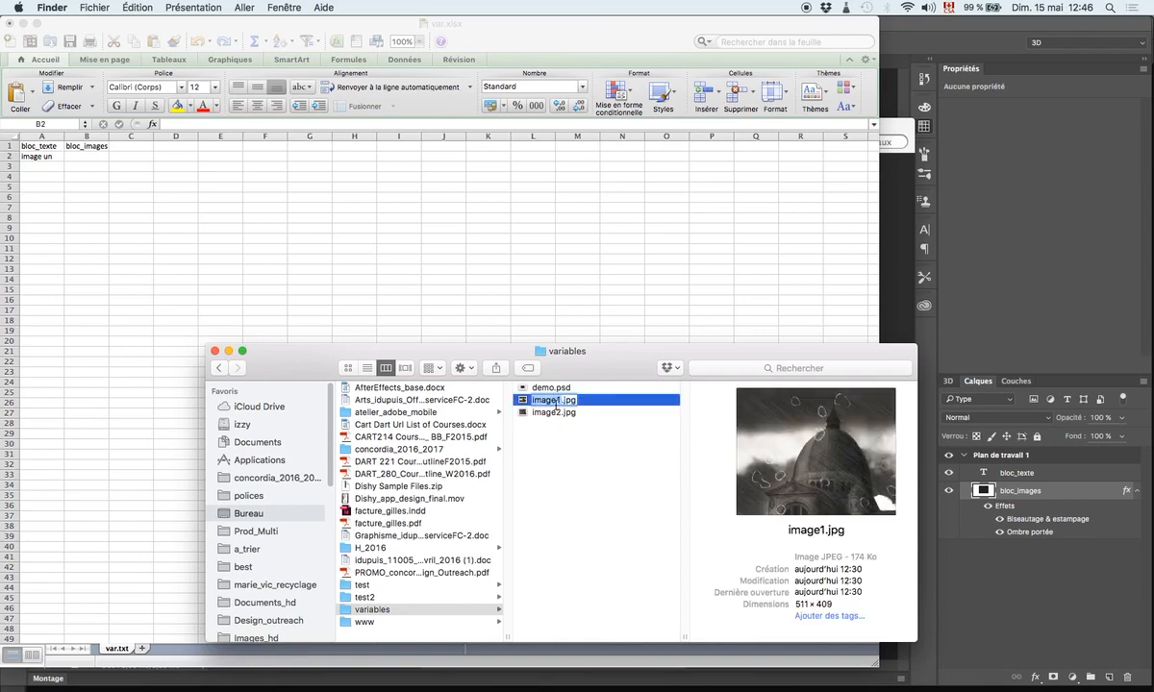
pyautogui.click(135, 188)
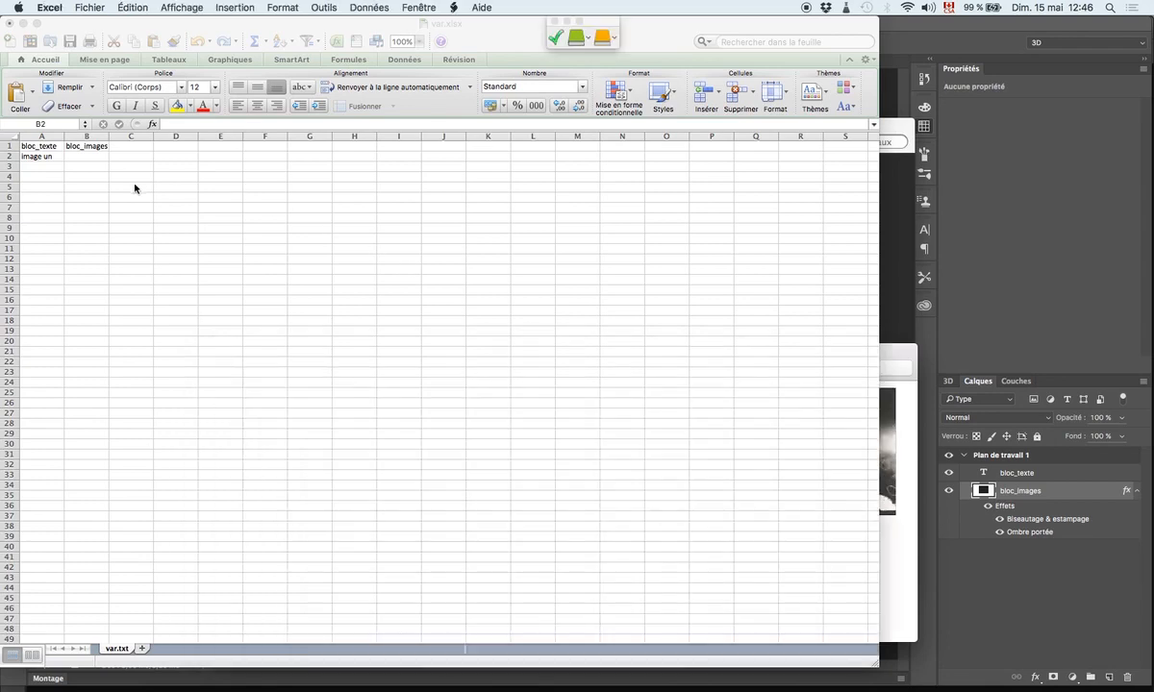
pyautogui.click(93, 160)
pyautogui.write('image1.jpg')
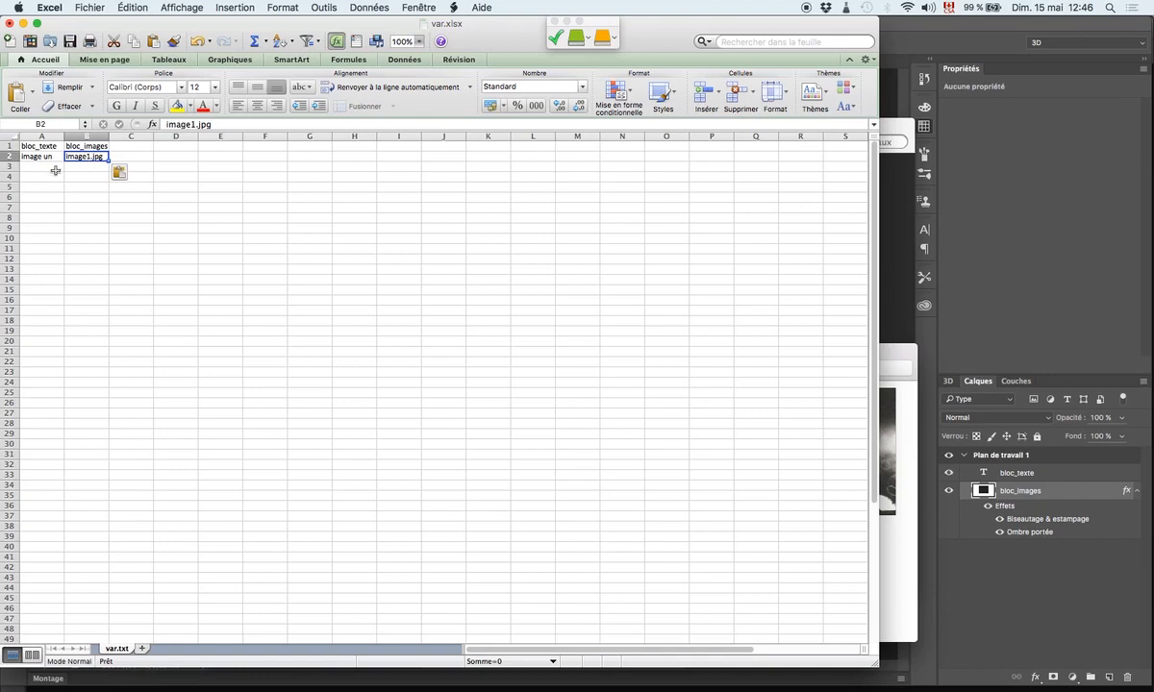
# - Enter "image deux" in cell A3 and select cell B3 beside it
pyautogui.click(52, 168)
pyautogui.doubleClick(52, 168)
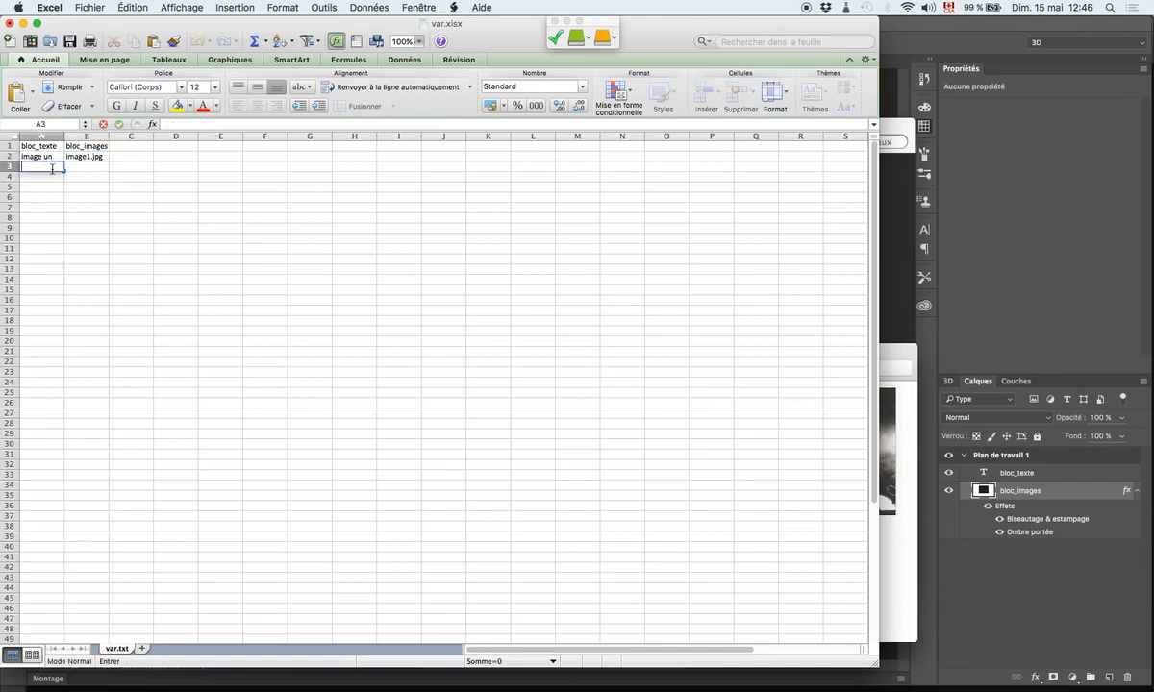
pyautogui.write('image')
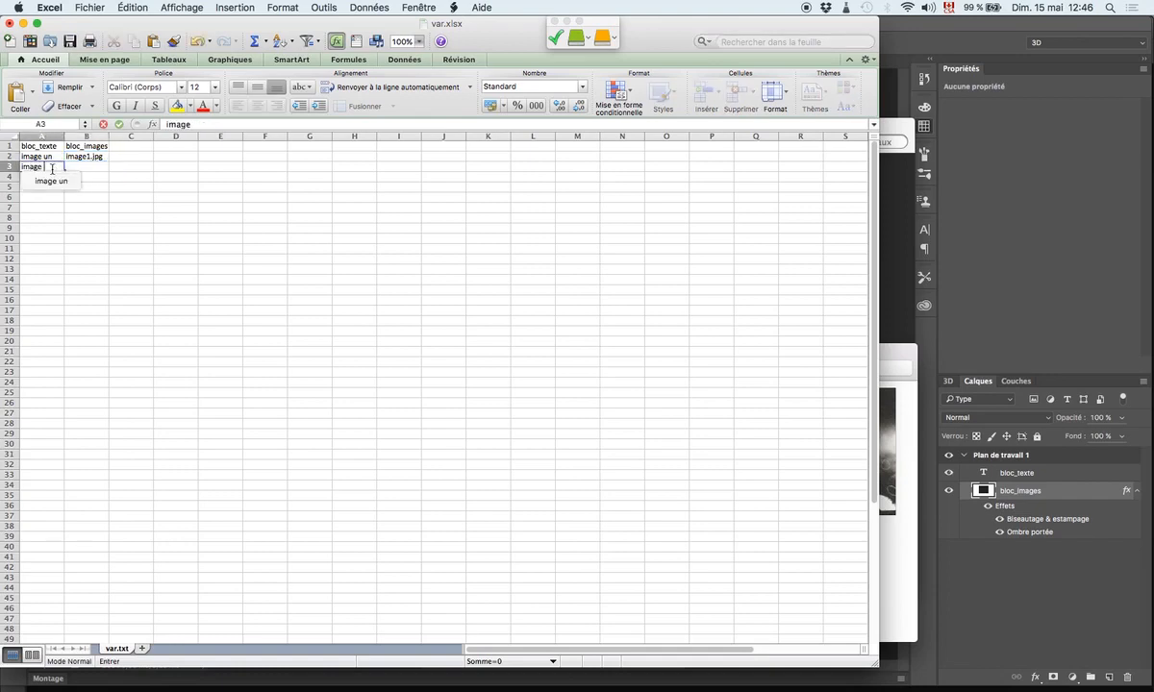
pyautogui.write(' deux')
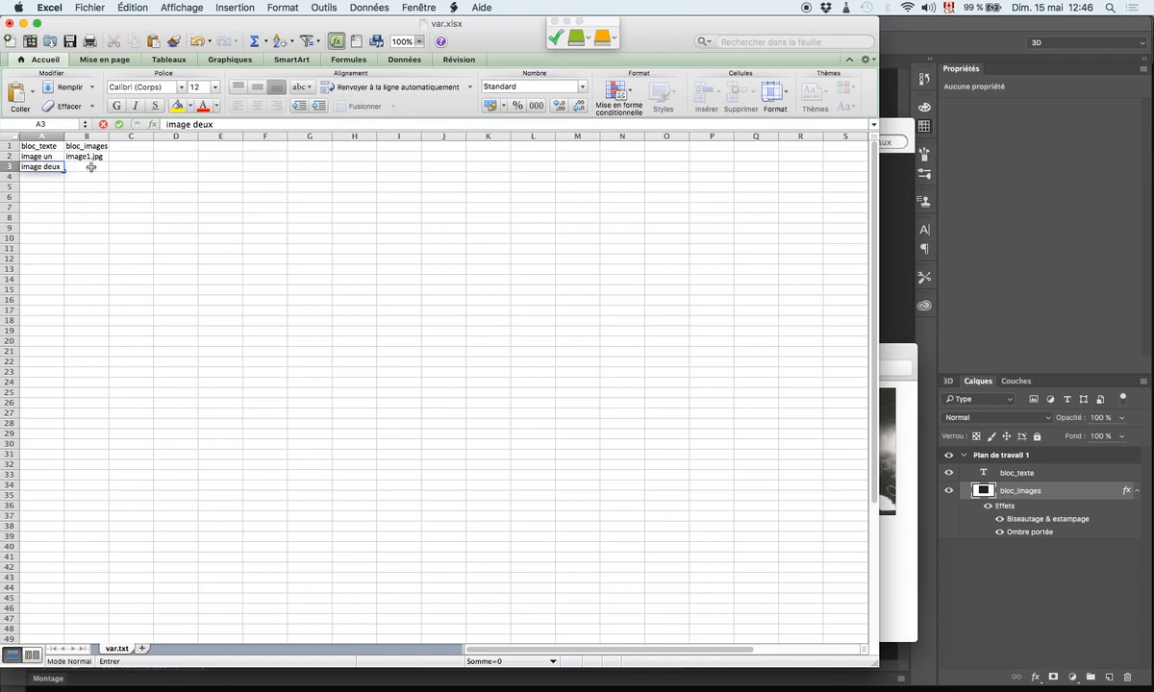
pyautogui.click(89, 168)
pyautogui.click(45, 169)
pyautogui.click(83, 169)
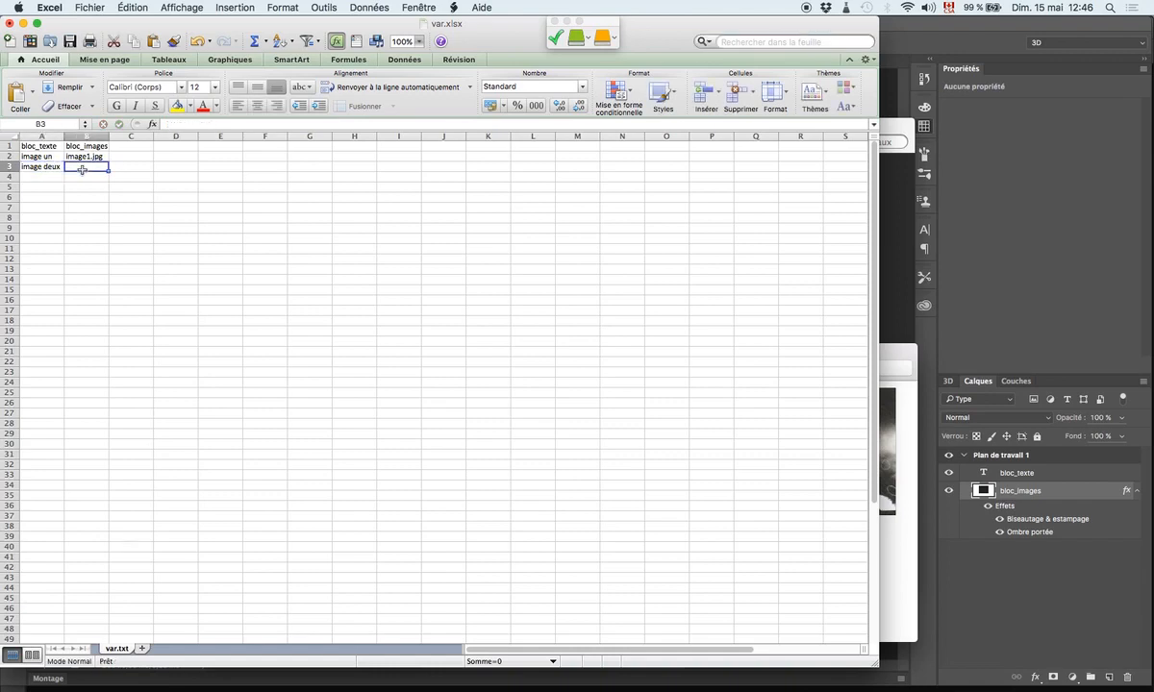
# - Copy the file name image1.jpg from cell B2 into cell B3 and change it to image2.jpg
pyautogui.click(42, 155)
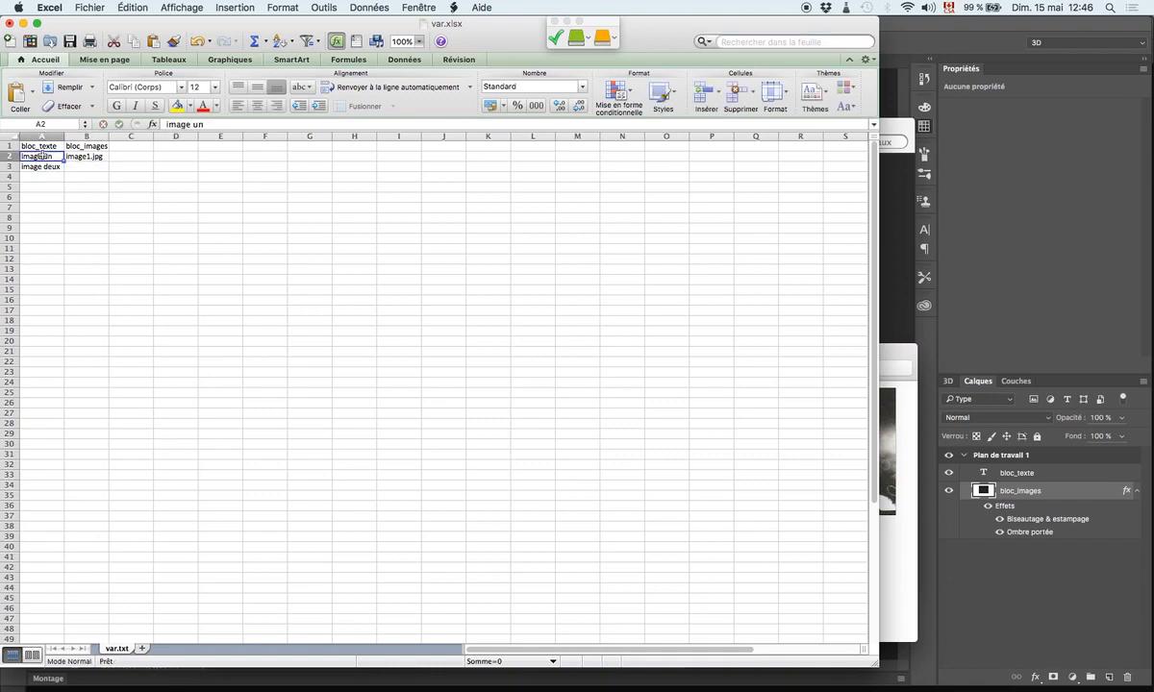
pyautogui.click(101, 156)
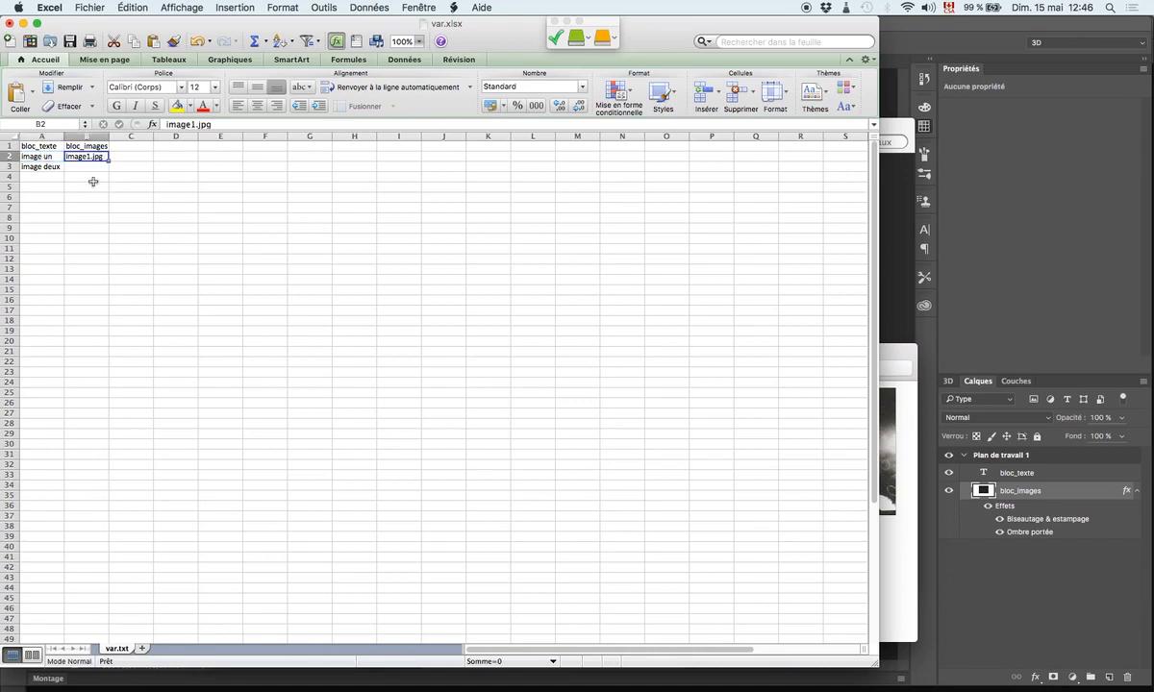
pyautogui.click(93, 168)
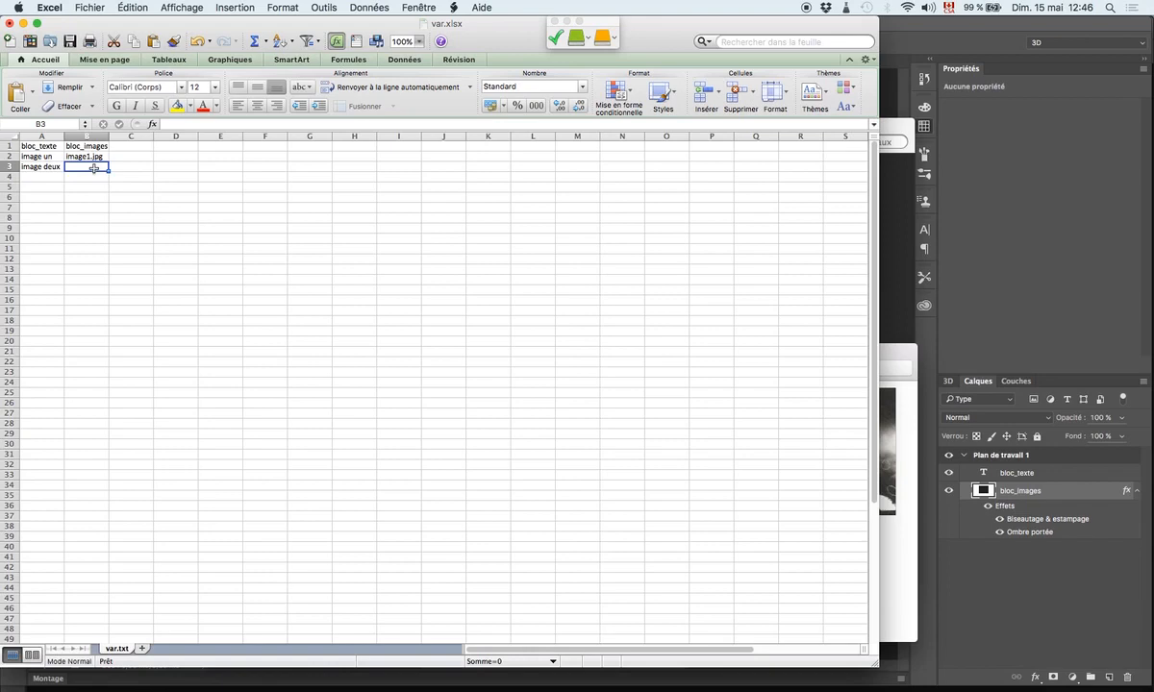
pyautogui.click(92, 160)
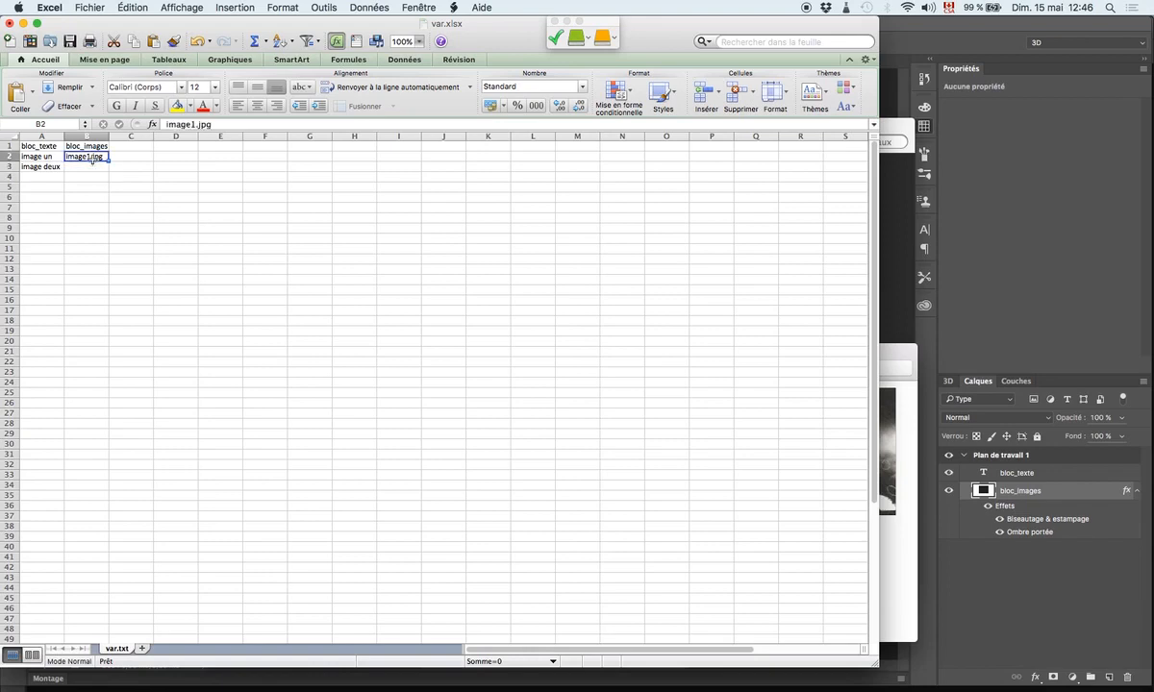
pyautogui.press('super+c')
pyautogui.click(94, 168)
pyautogui.press('super+v')
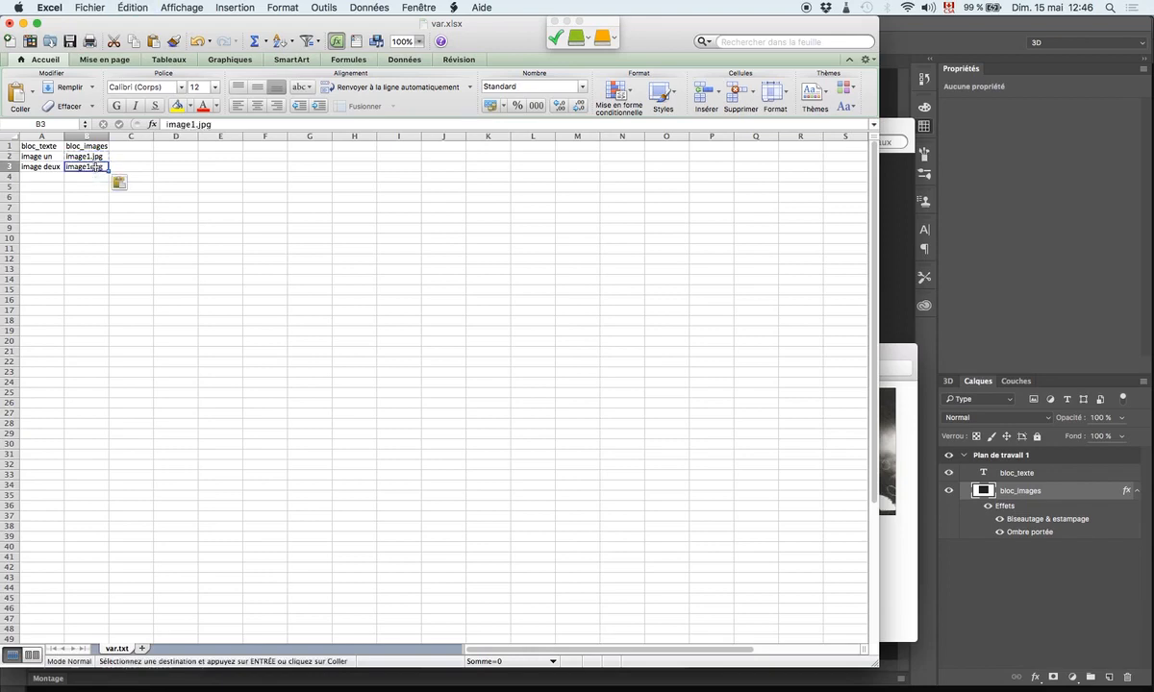
pyautogui.doubleClick(96, 166)
pyautogui.press('BackSpace')
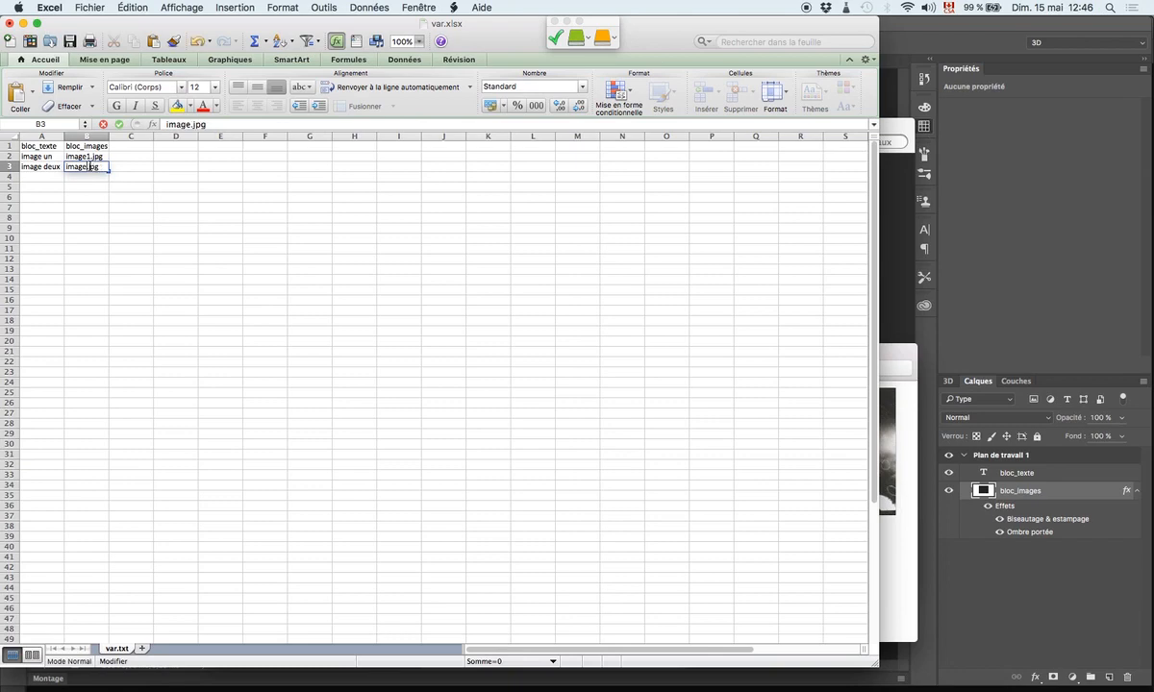
pyautogui.write('2')
pyautogui.press('Return')
pyautogui.click(74, 166)
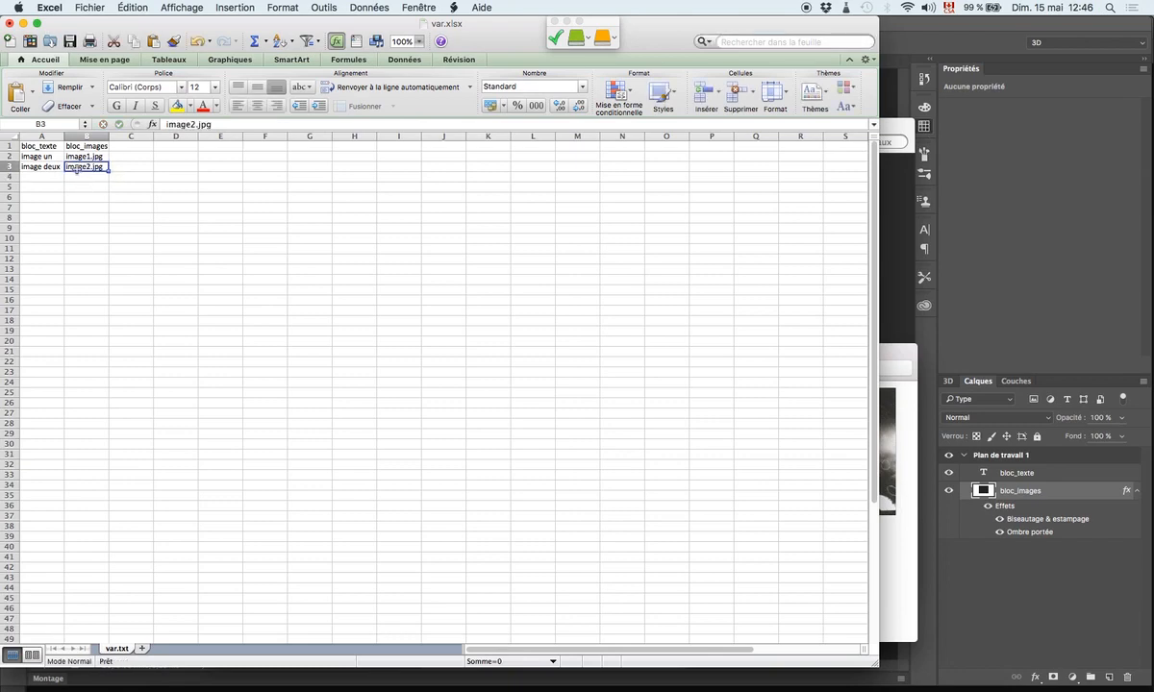
# - Preview image1.jpg and select image2.jpg in Finder's variables folder, and return to the Excel sheet
pyautogui.click(171, 687)
pyautogui.press('space')
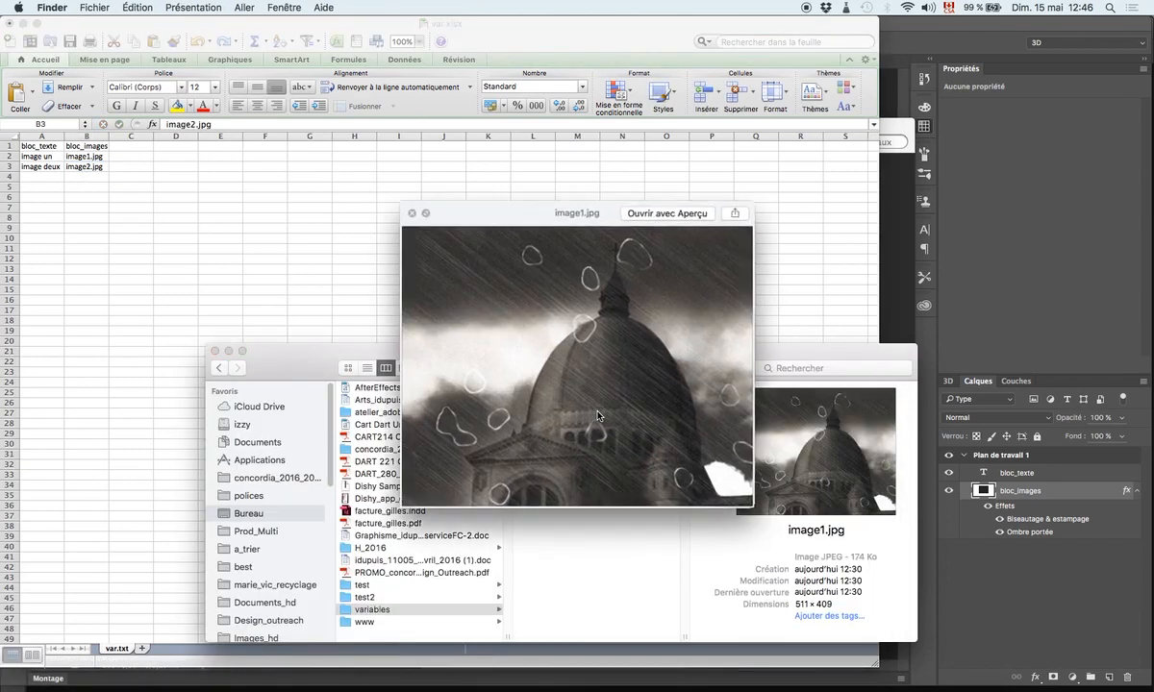
pyautogui.press('Down')
pyautogui.press('space')
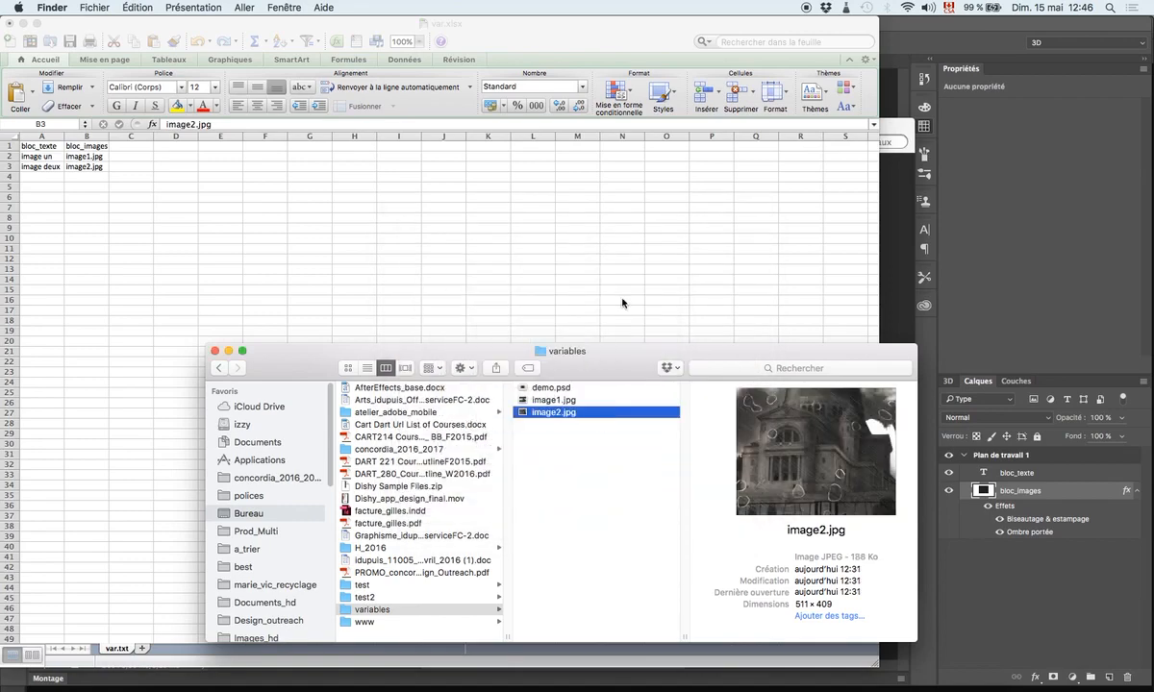
pyautogui.click(896, 286)
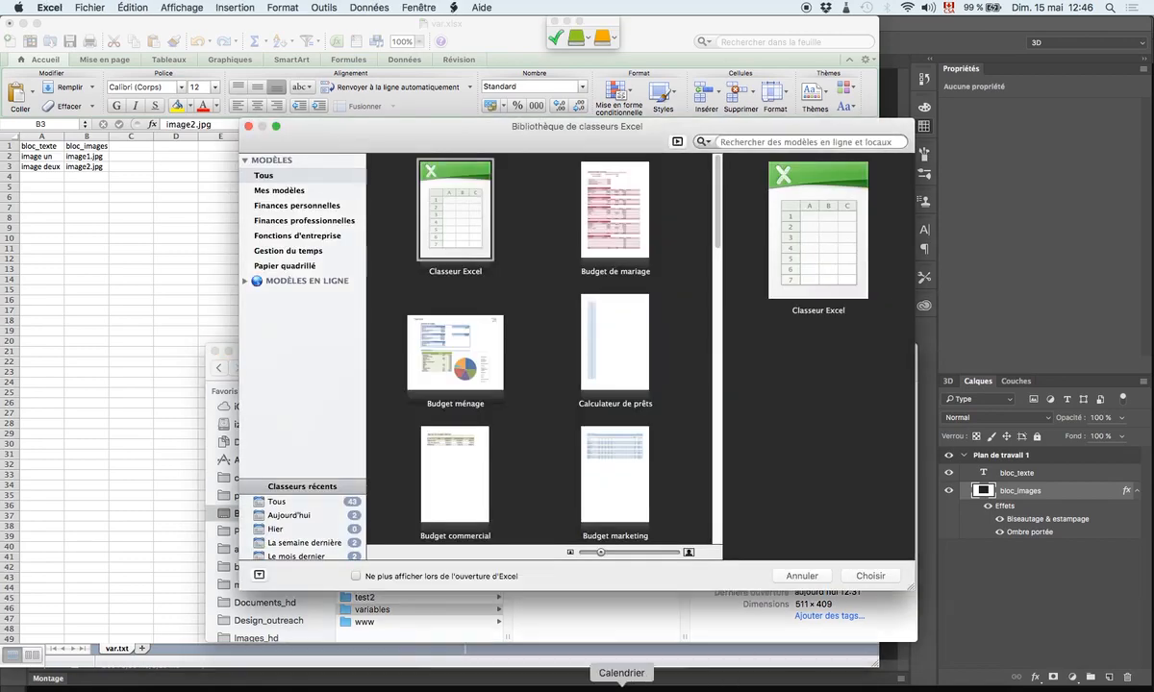
pyautogui.click(191, 264)
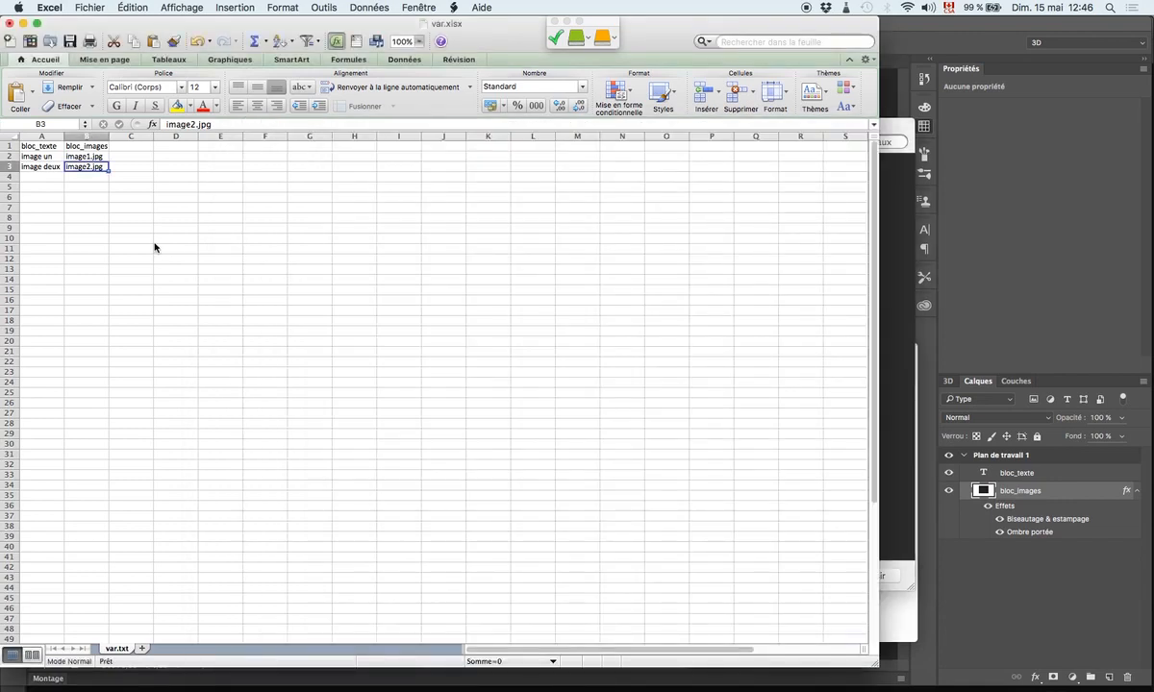
# - Switch to Photoshop and open the variable definitions for the bloc_images layer of demo.psd
pyautogui.click(915, 634)
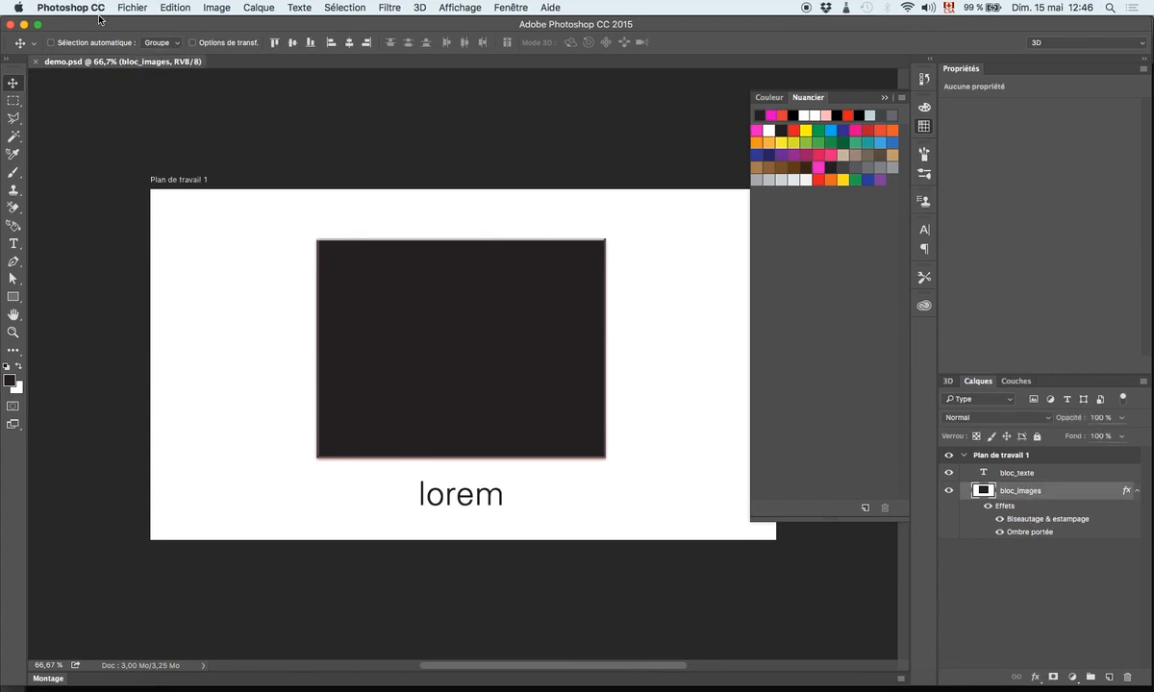
pyautogui.click(218, 7)
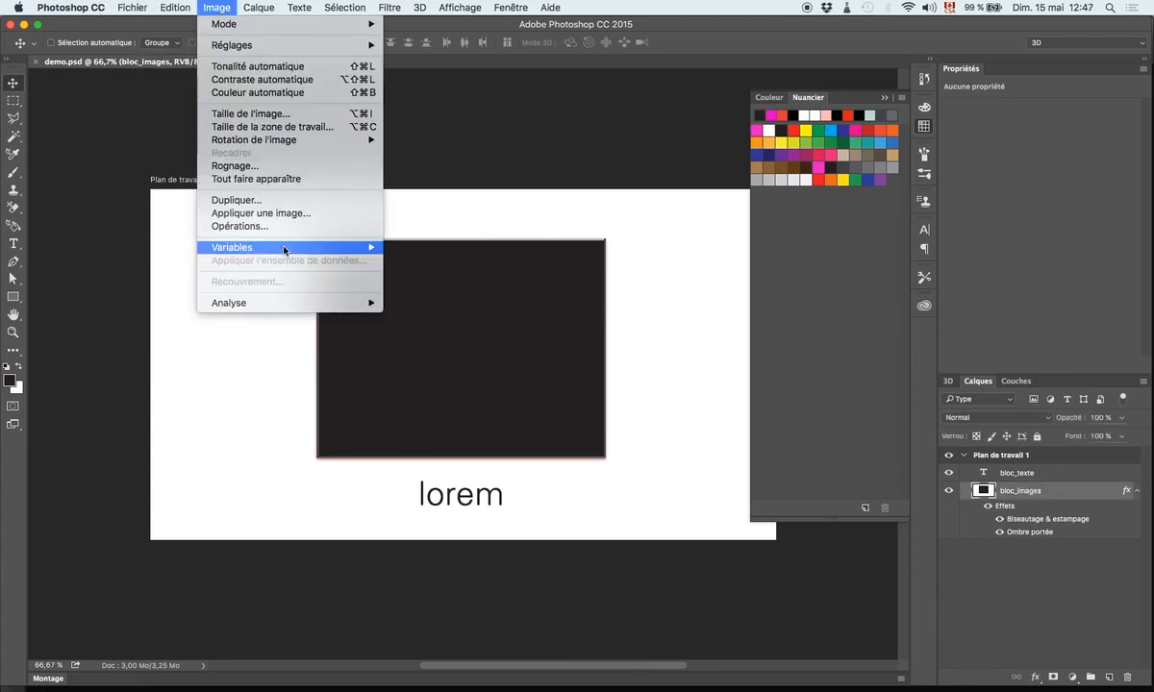
pyautogui.moveTo(269, 248)
pyautogui.click(459, 255)
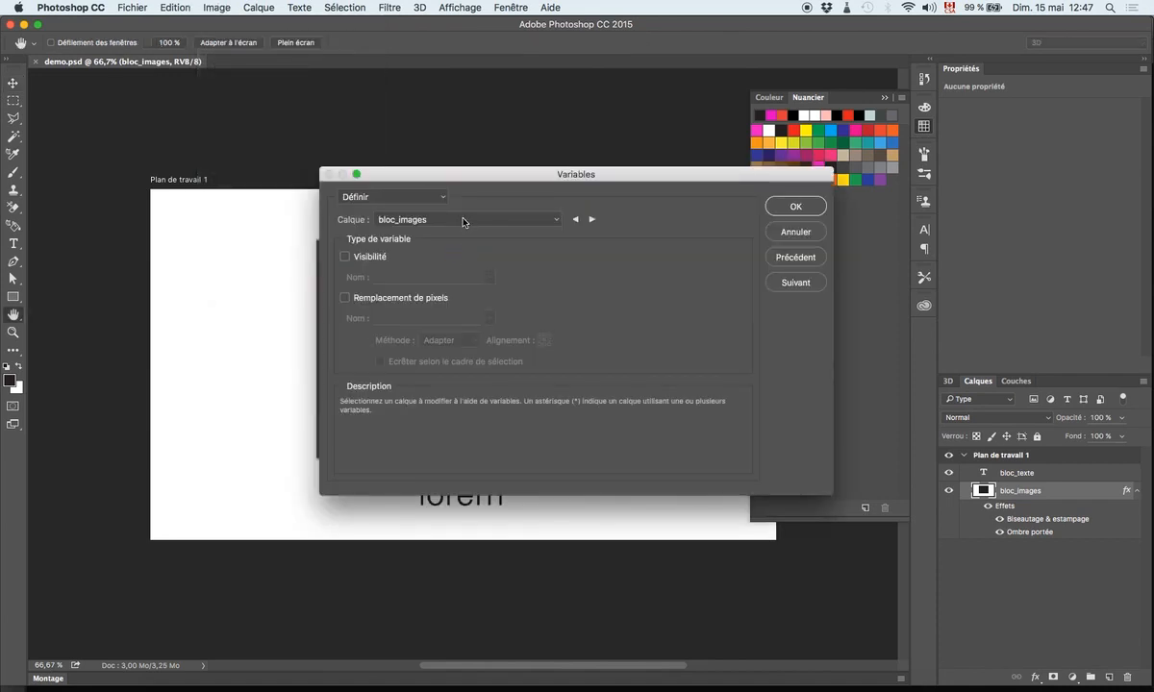
pyautogui.click(463, 223)
pyautogui.click(463, 223)
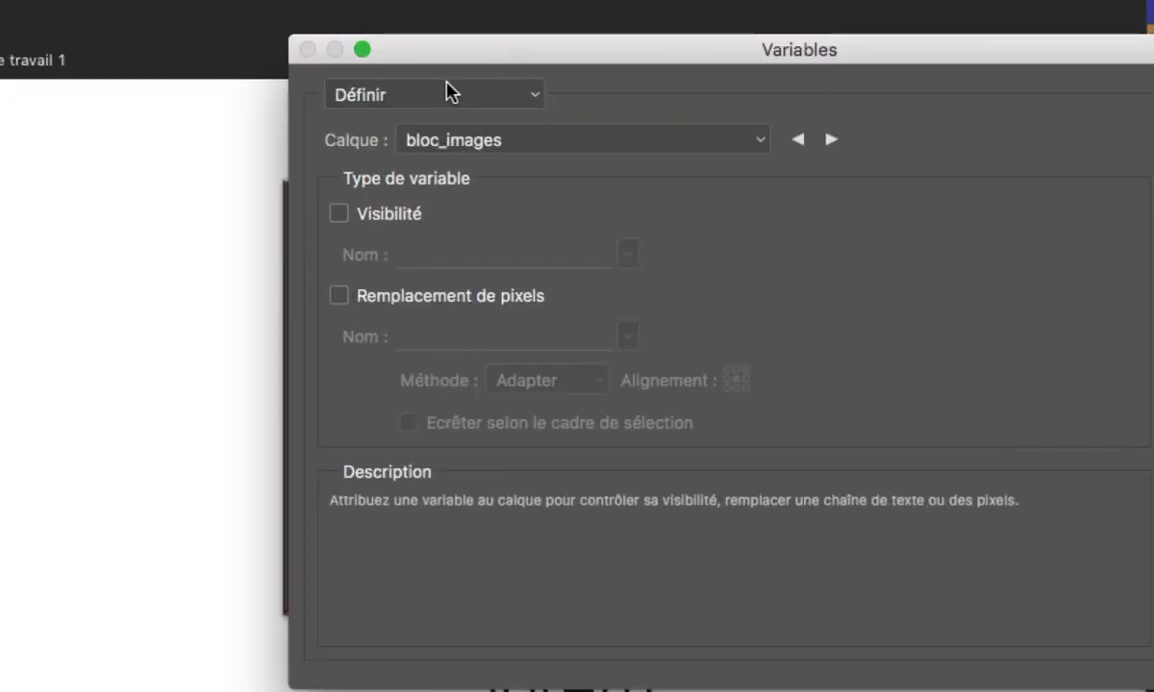
pyautogui.click(398, 195)
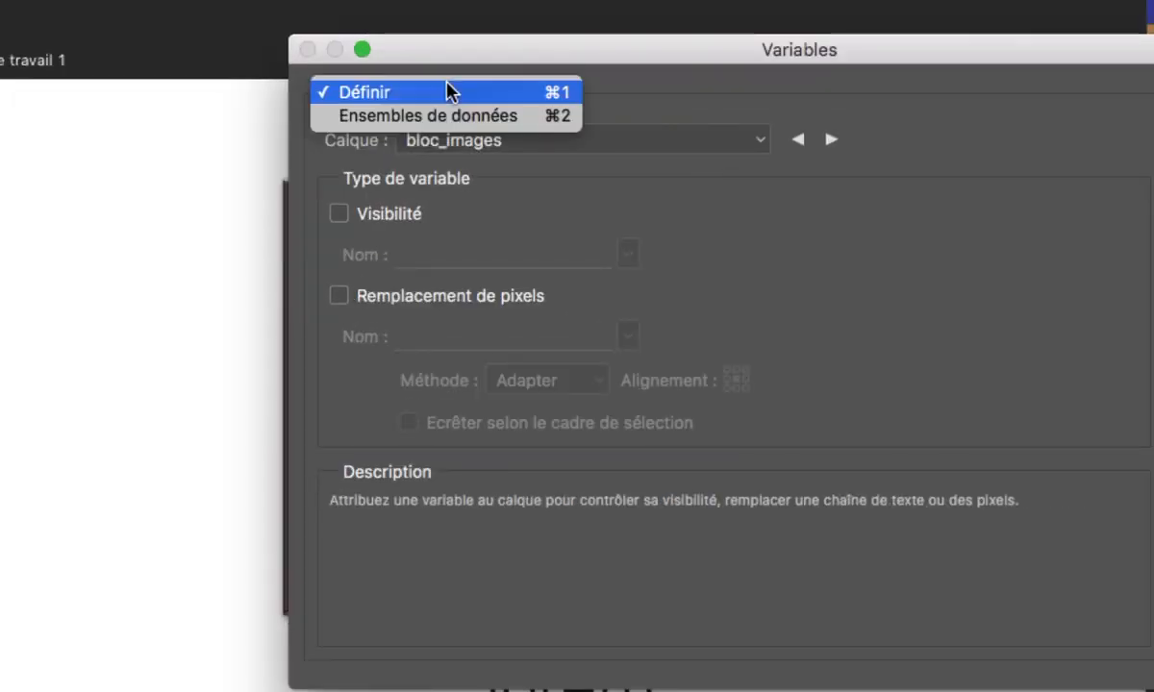
pyautogui.click(399, 195)
# - Enable pixel replacement for the bloc_images layer and name its variable bloc_images
pyautogui.click(345, 297)
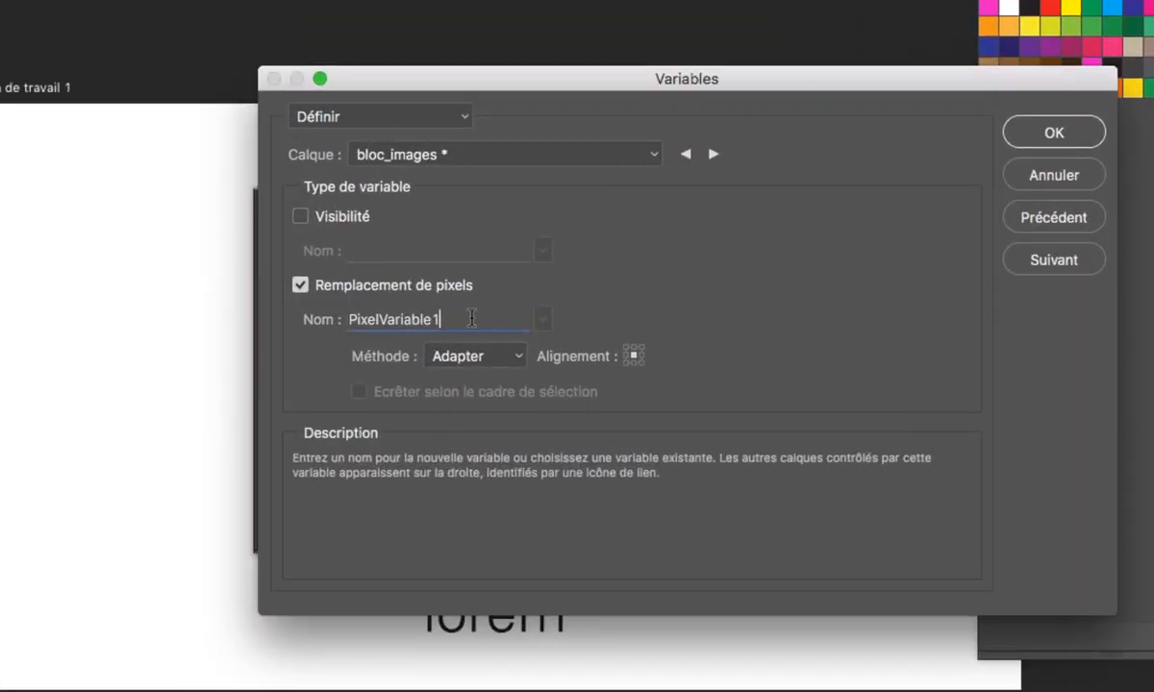
pyautogui.moveTo(485, 330); pyautogui.dragTo(429, 325)
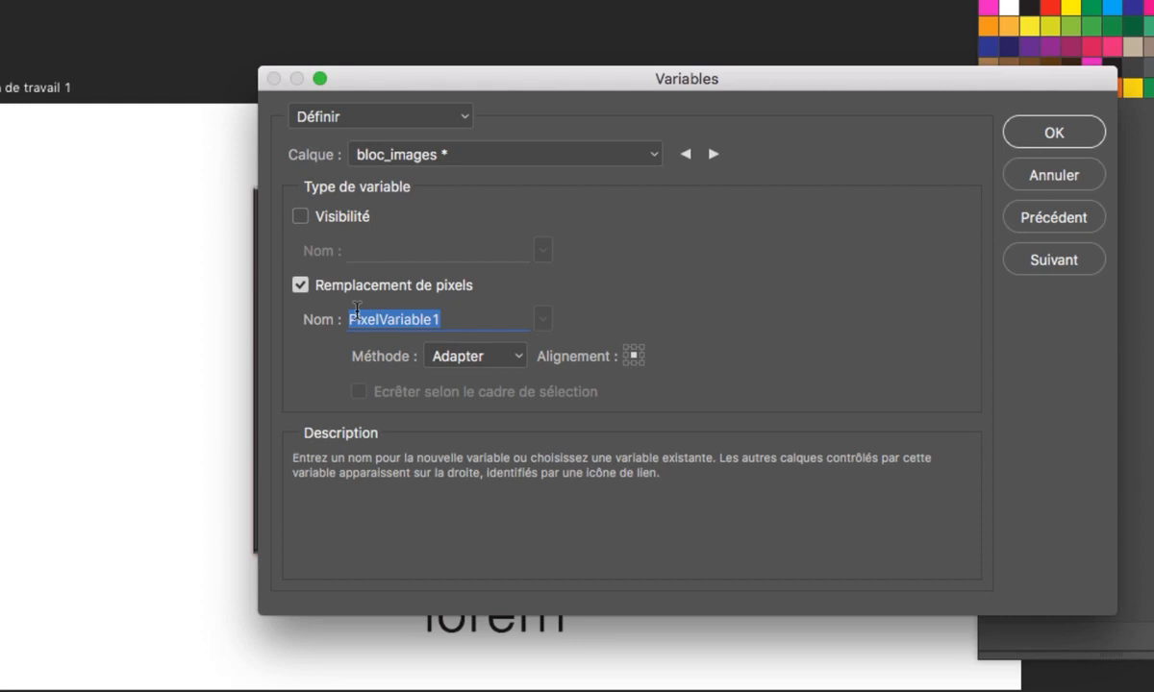
pyautogui.write('bloc')
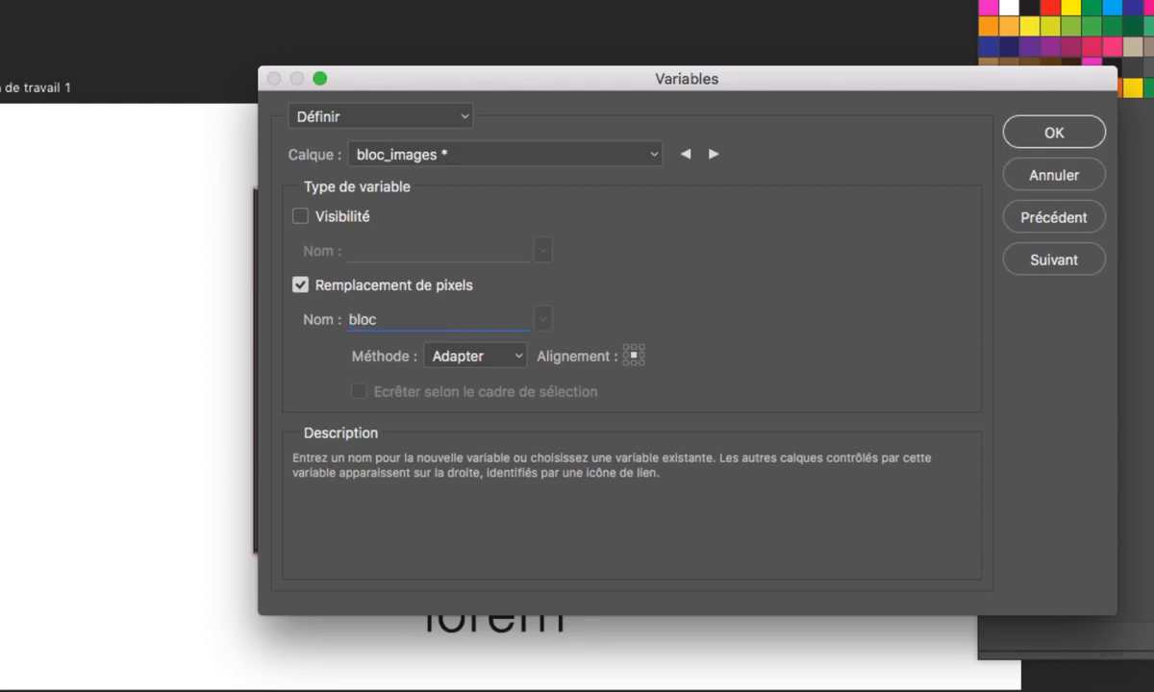
pyautogui.write('_images')
# - Choose the bloc_texte layer, enable text replacement for it and name its variable bloc_texte
pyautogui.click(396, 115)
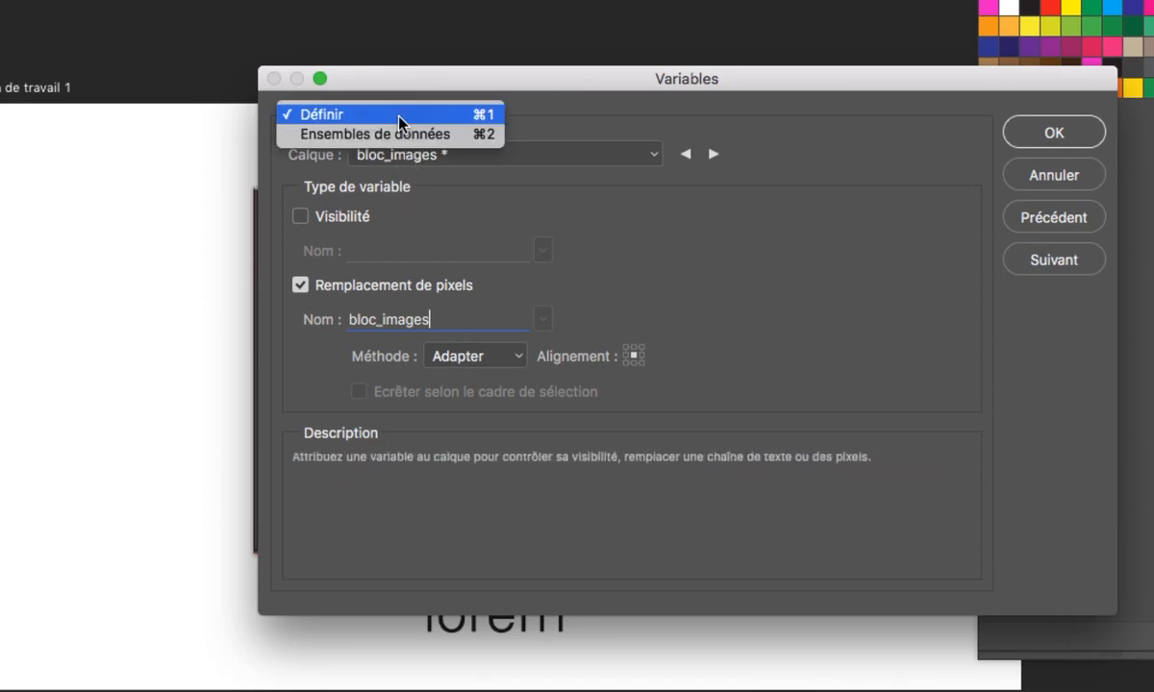
pyautogui.click(396, 115)
pyautogui.click(423, 150)
pyautogui.click(432, 142)
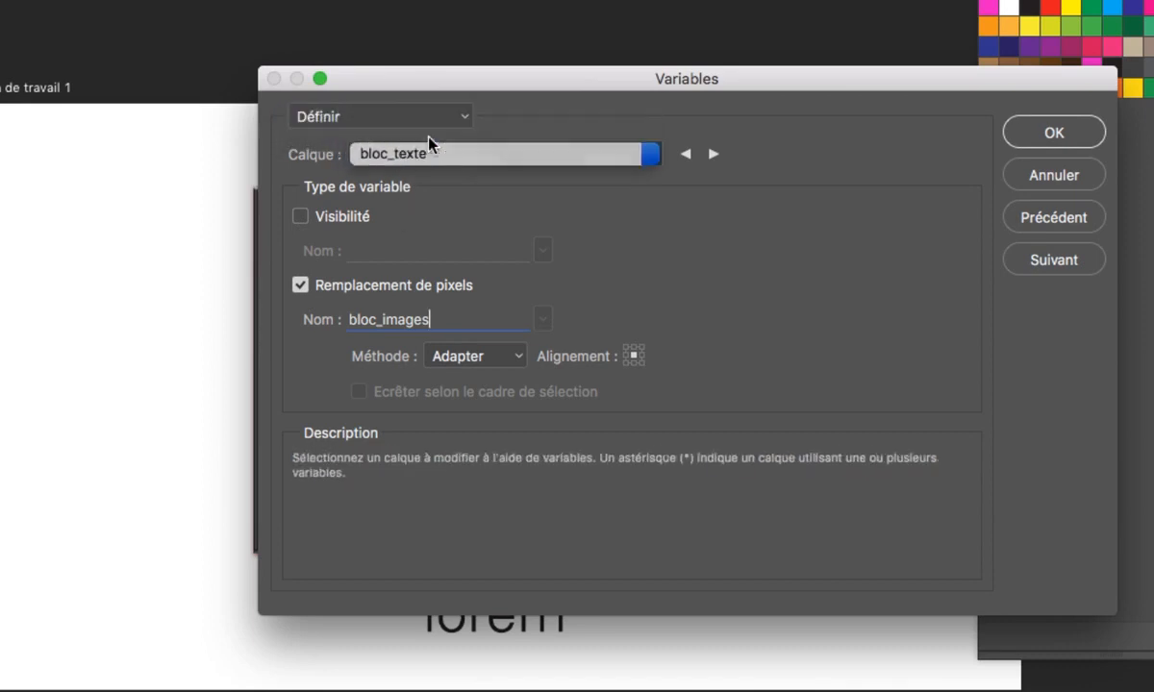
pyautogui.click(300, 286)
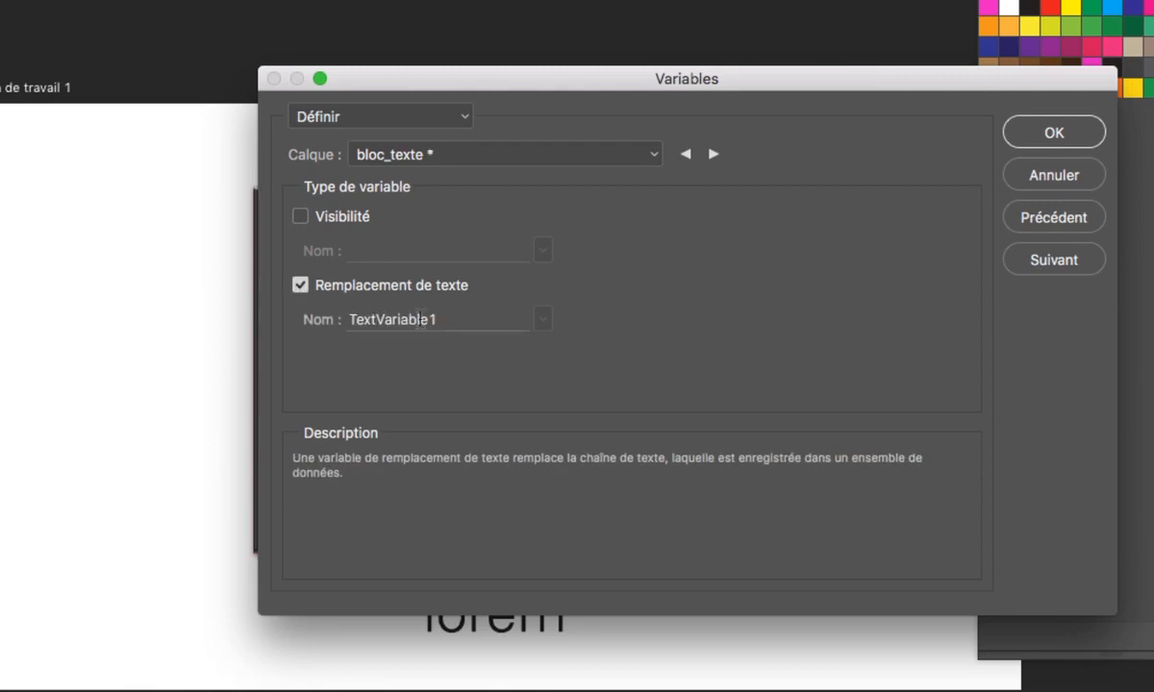
pyautogui.doubleClick(468, 320)
pyautogui.write('bloc')
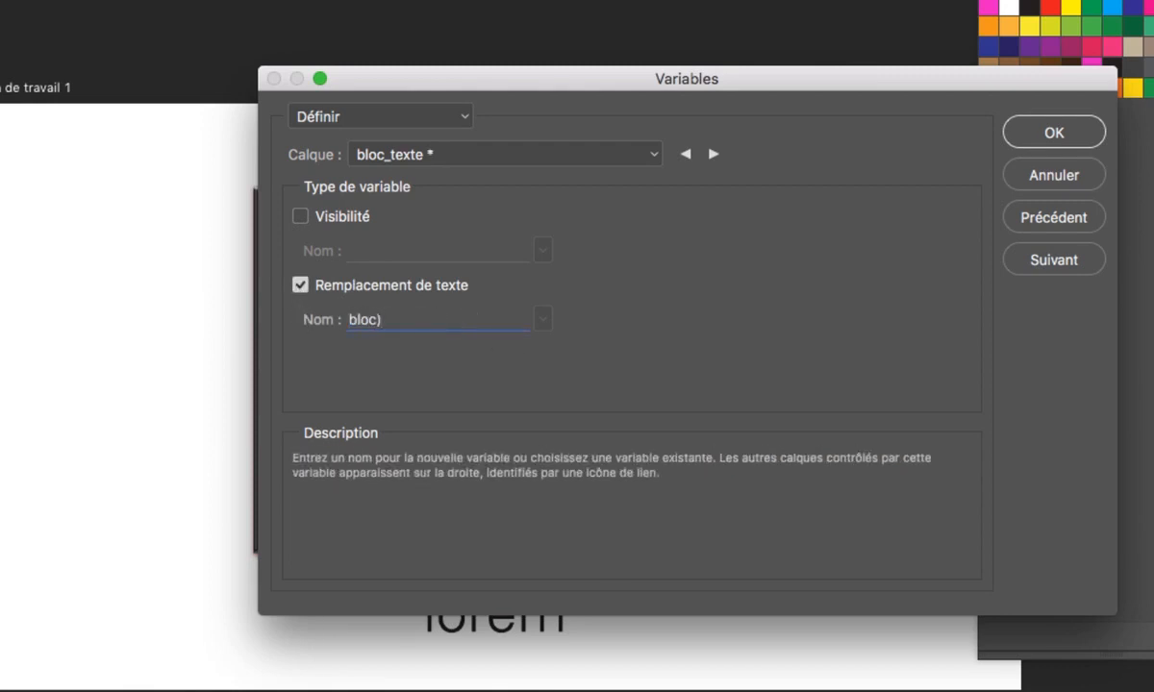
pyautogui.write('_texte')
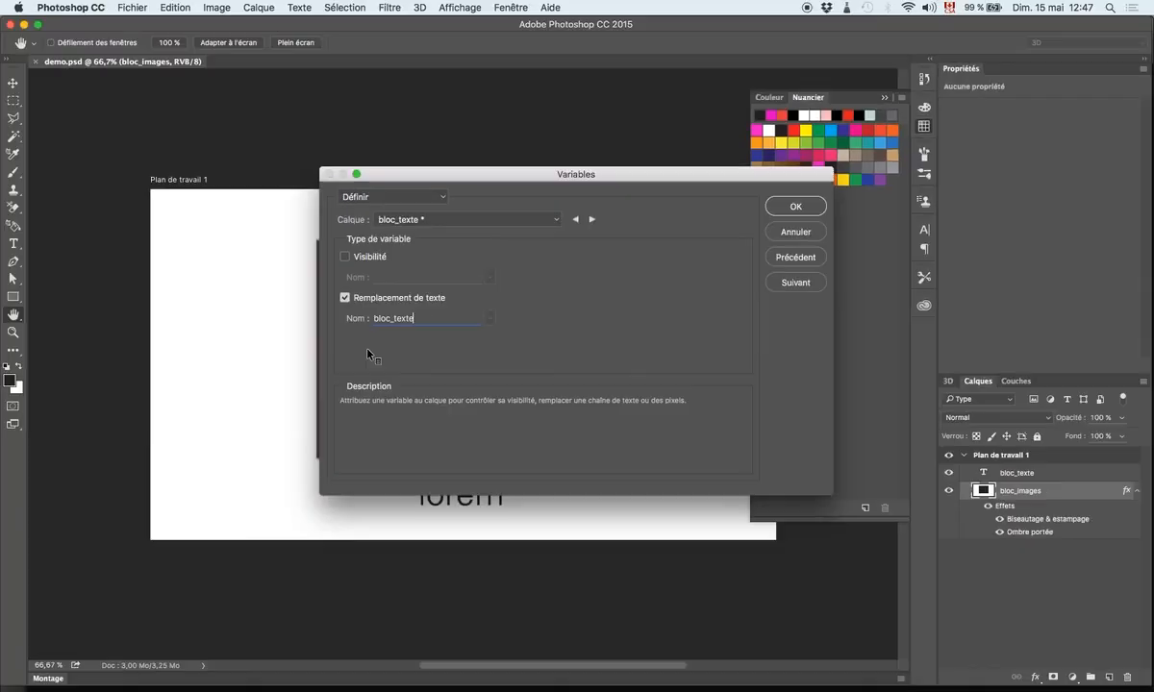
# - Switch to Excel and save the workbook containing the bloc_texte and bloc_images data
pyautogui.press('super+Tab')
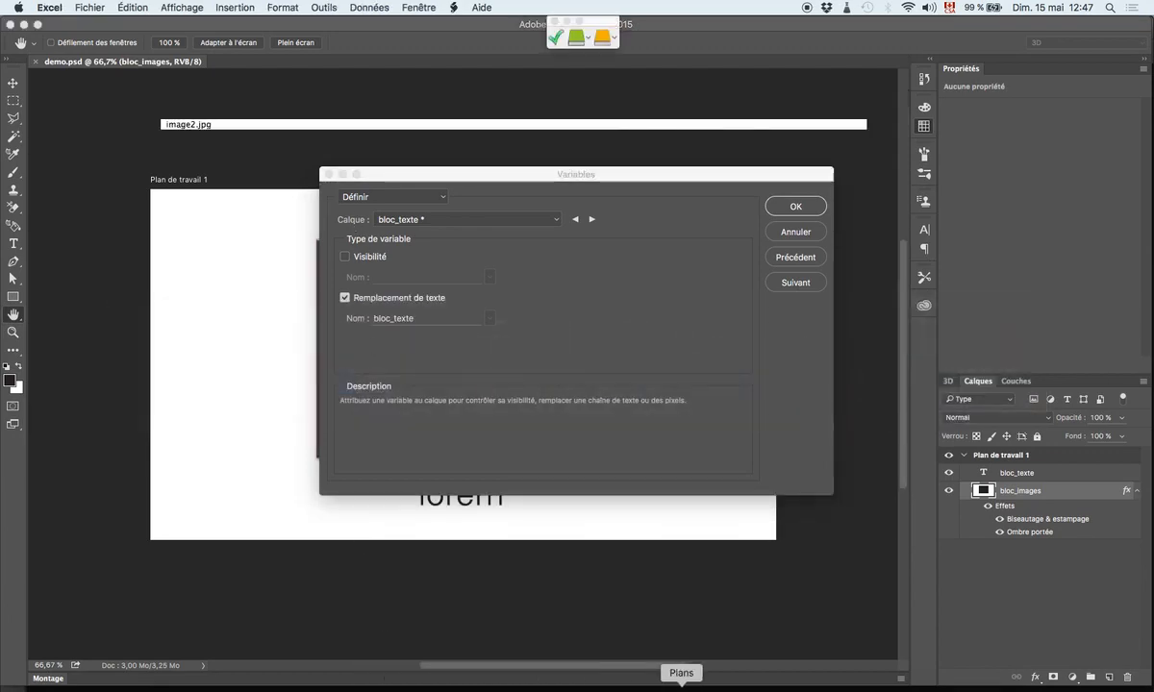
pyautogui.click(859, 687)
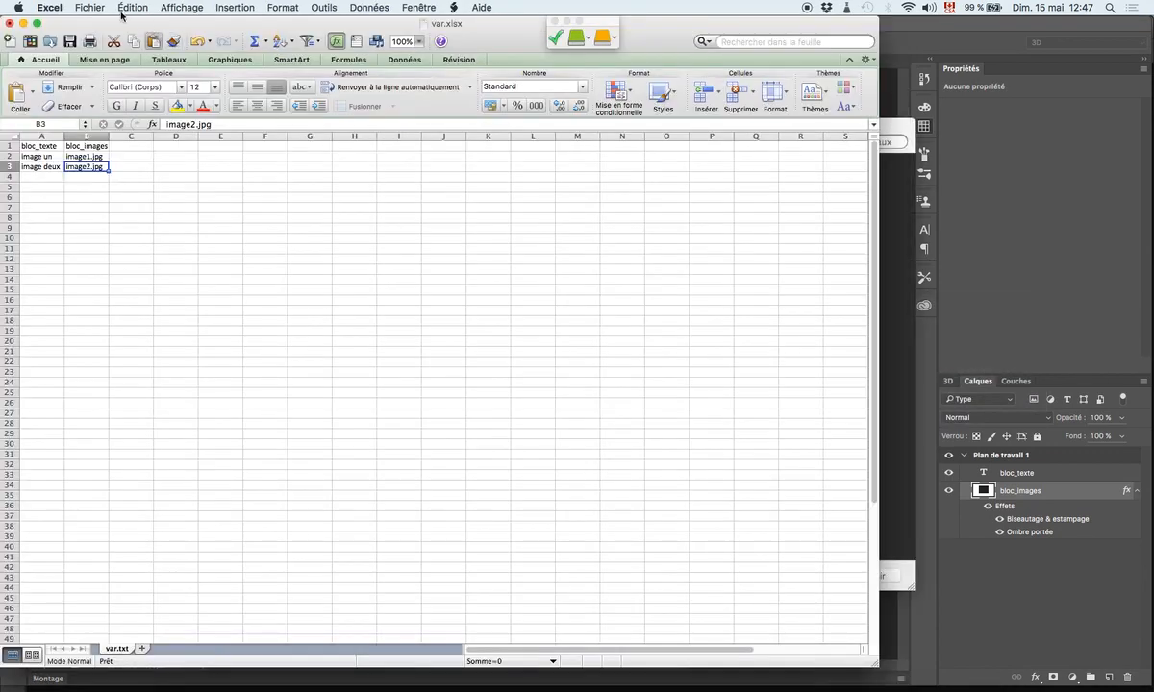
pyautogui.click(89, 8)
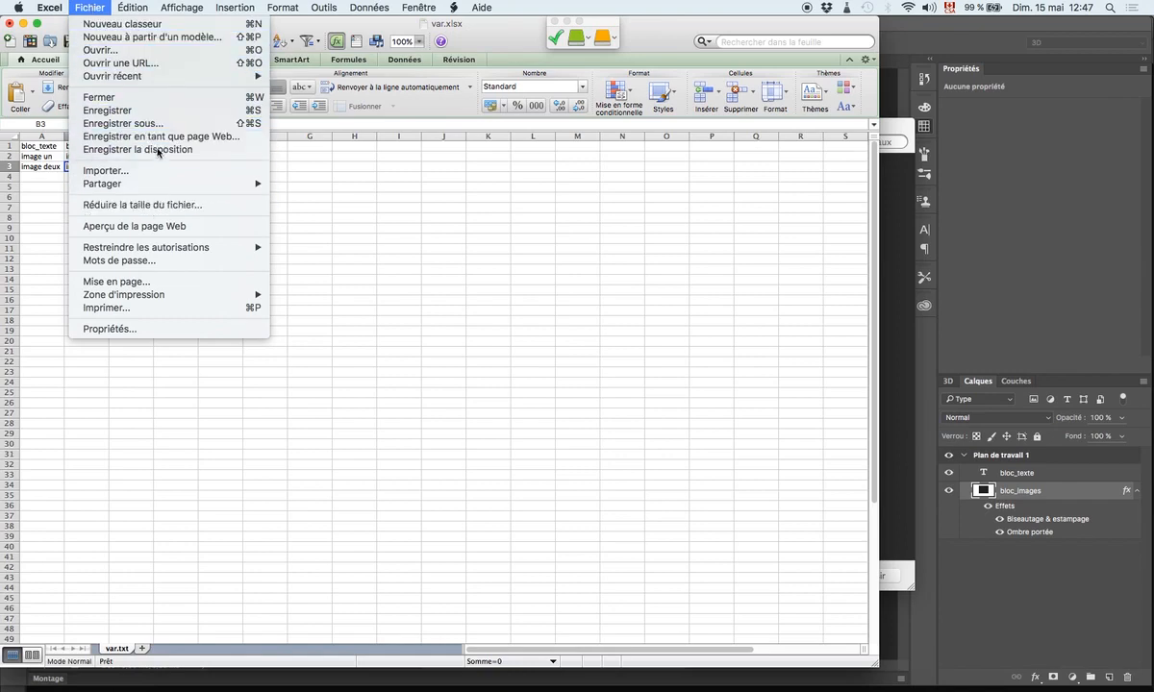
pyautogui.click(149, 111)
# - Save the sheet as the tab-delimited text file var.txt in the variables folder, accepting the possible loss of workbook features
pyautogui.click(90, 8)
pyautogui.click(134, 117)
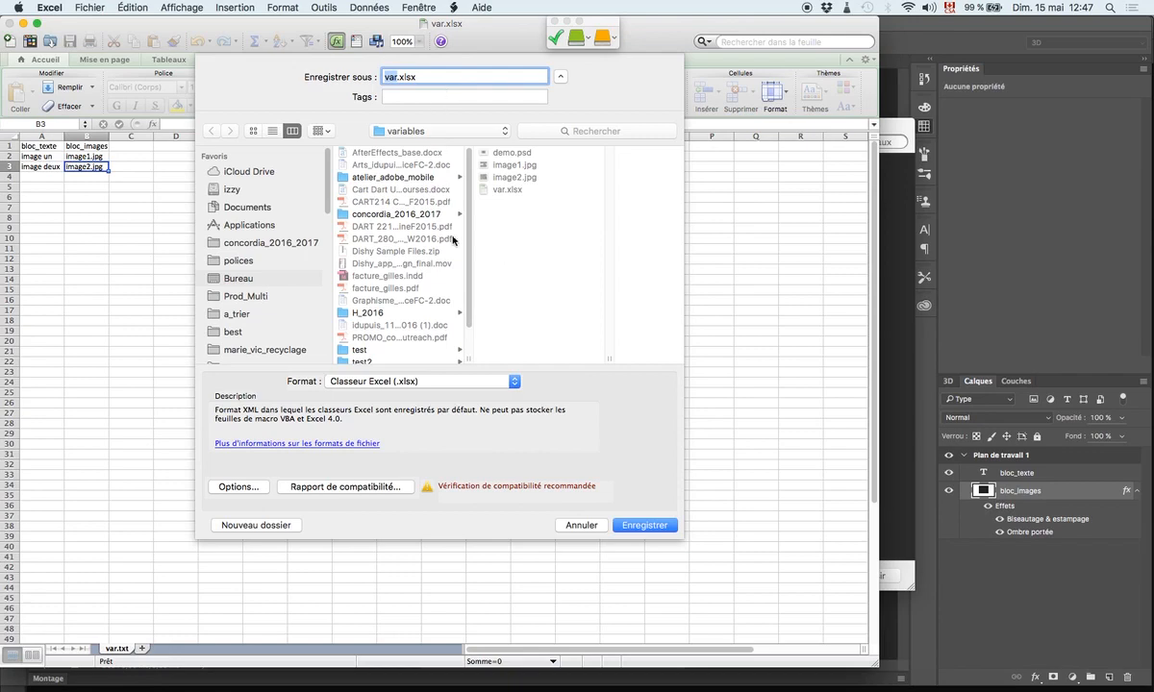
pyautogui.click(471, 381)
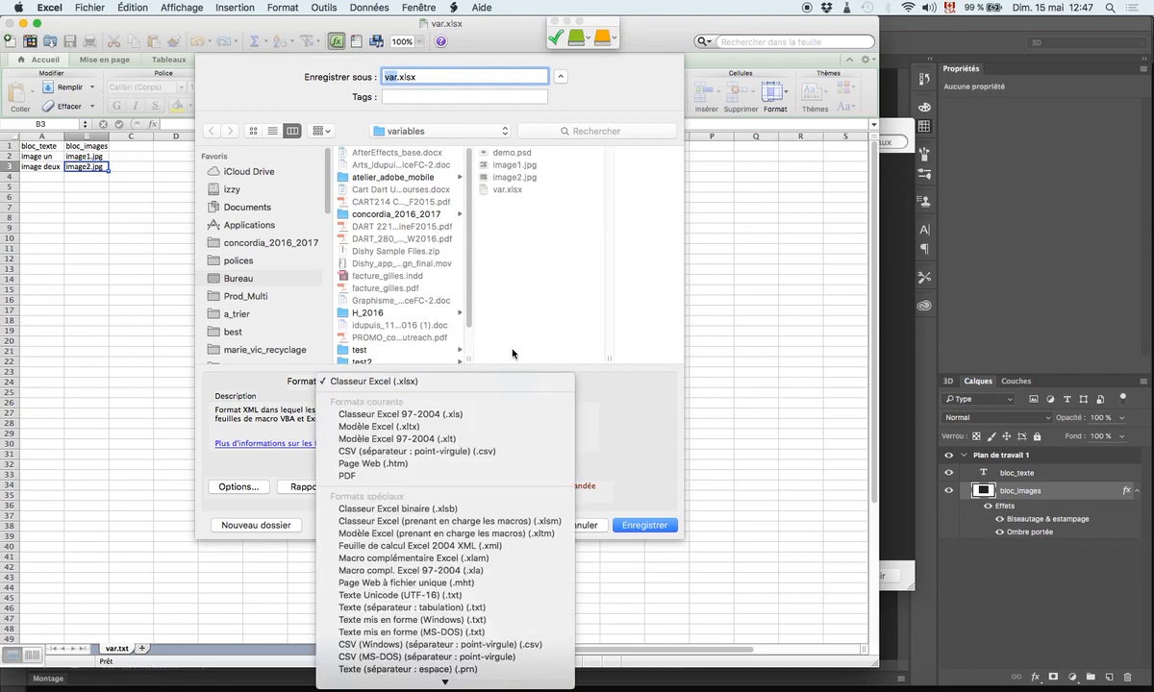
pyautogui.click(491, 612)
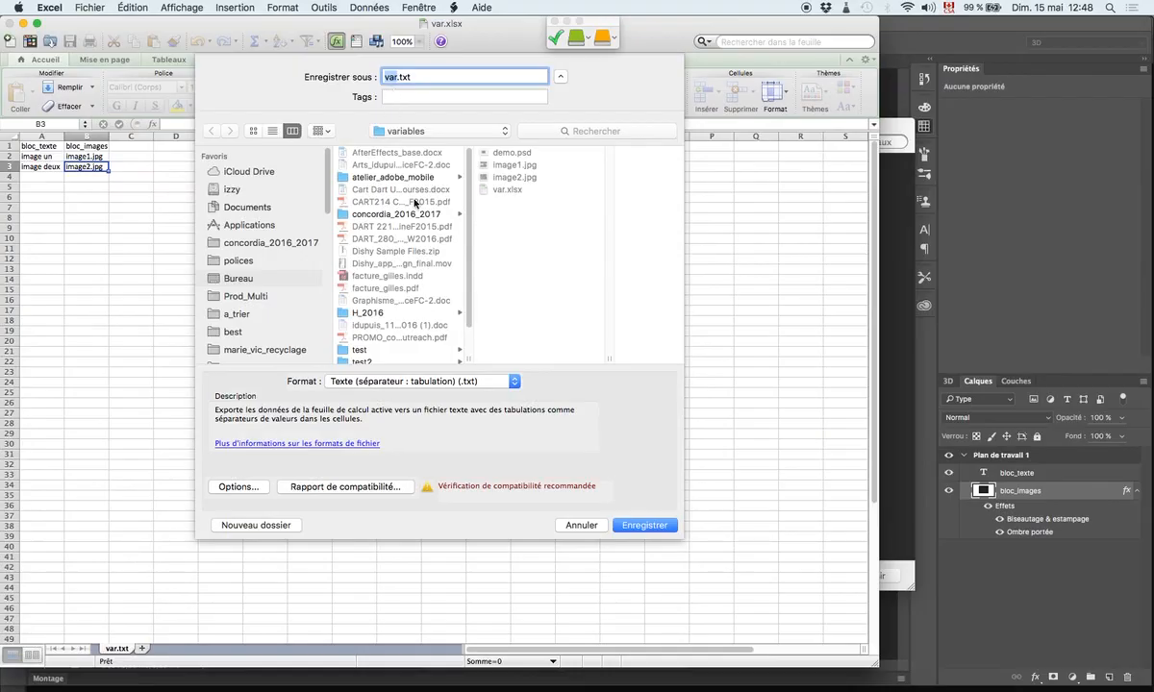
pyautogui.click(643, 526)
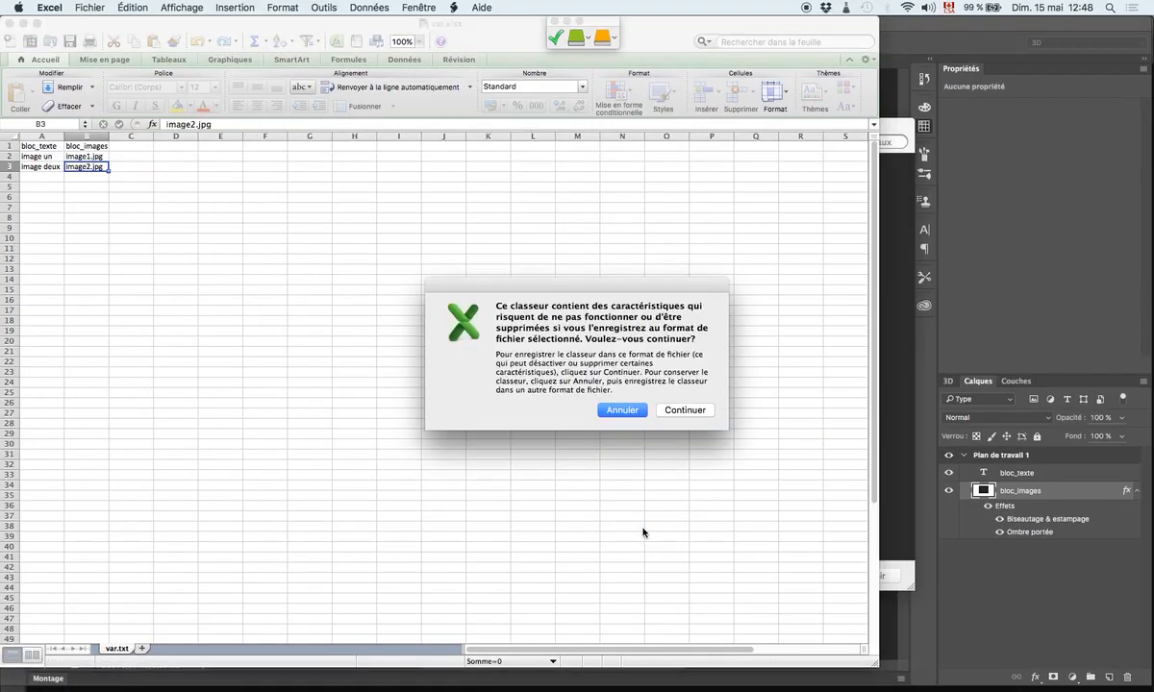
pyautogui.click(680, 413)
# - Switch to Photoshop and import var.txt from the variables folder as data sets, with automatic encoding and existing data sets replaced
pyautogui.press('super+Tab')
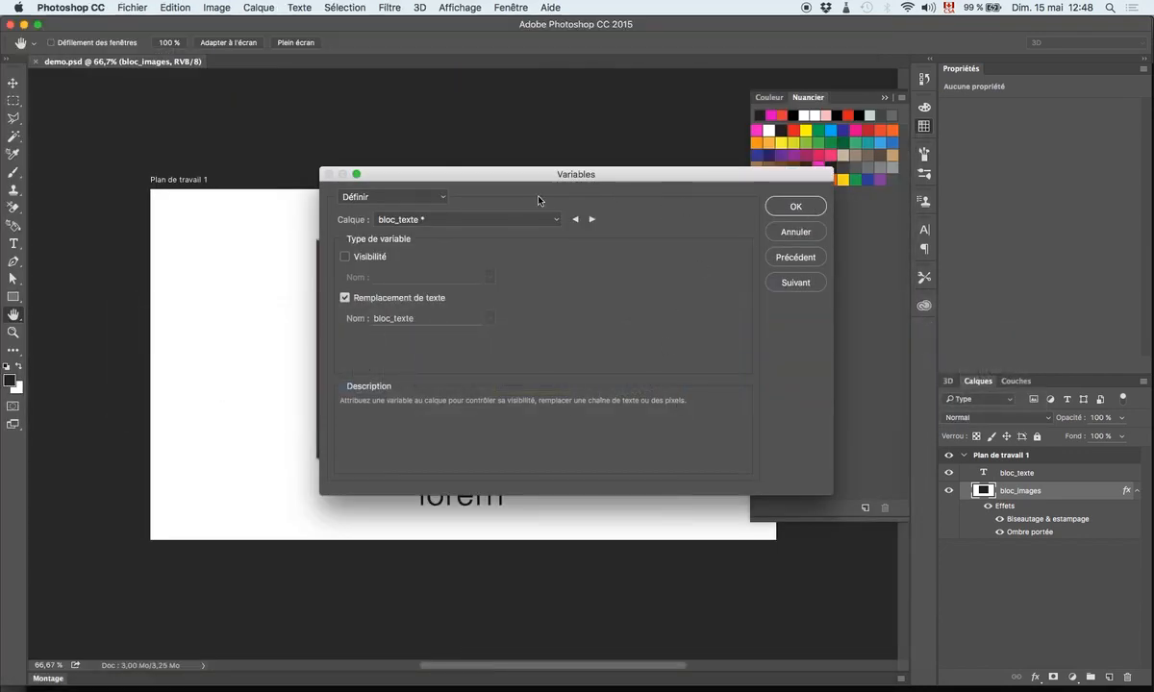
pyautogui.click(437, 199)
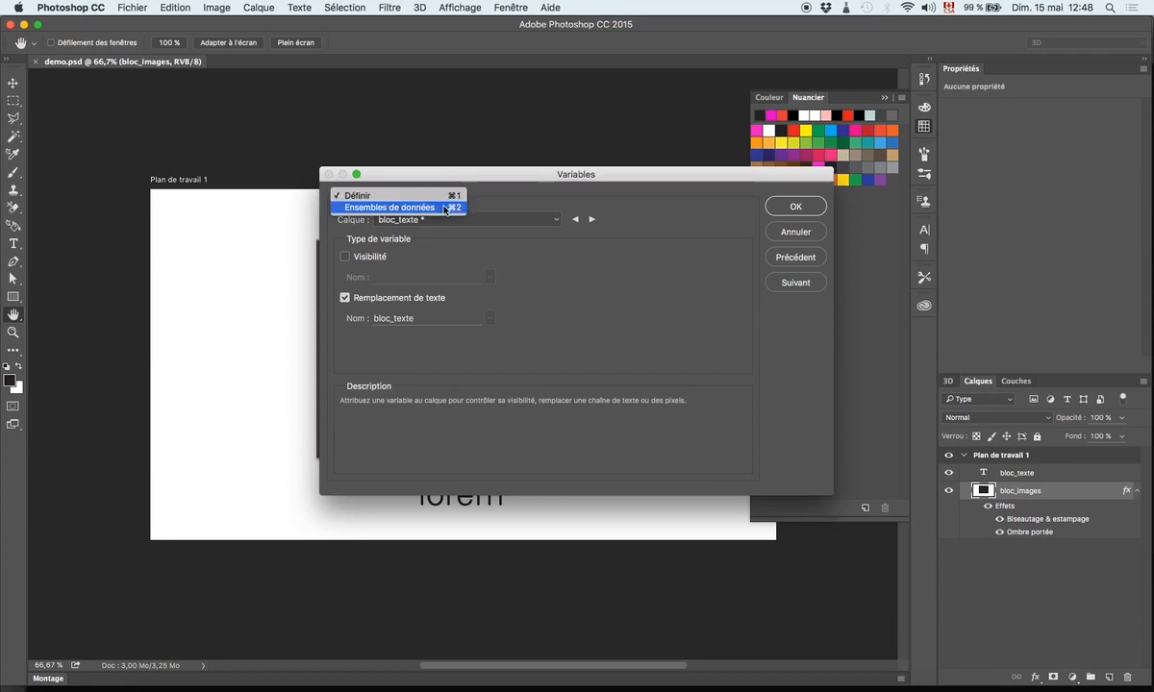
pyautogui.click(446, 209)
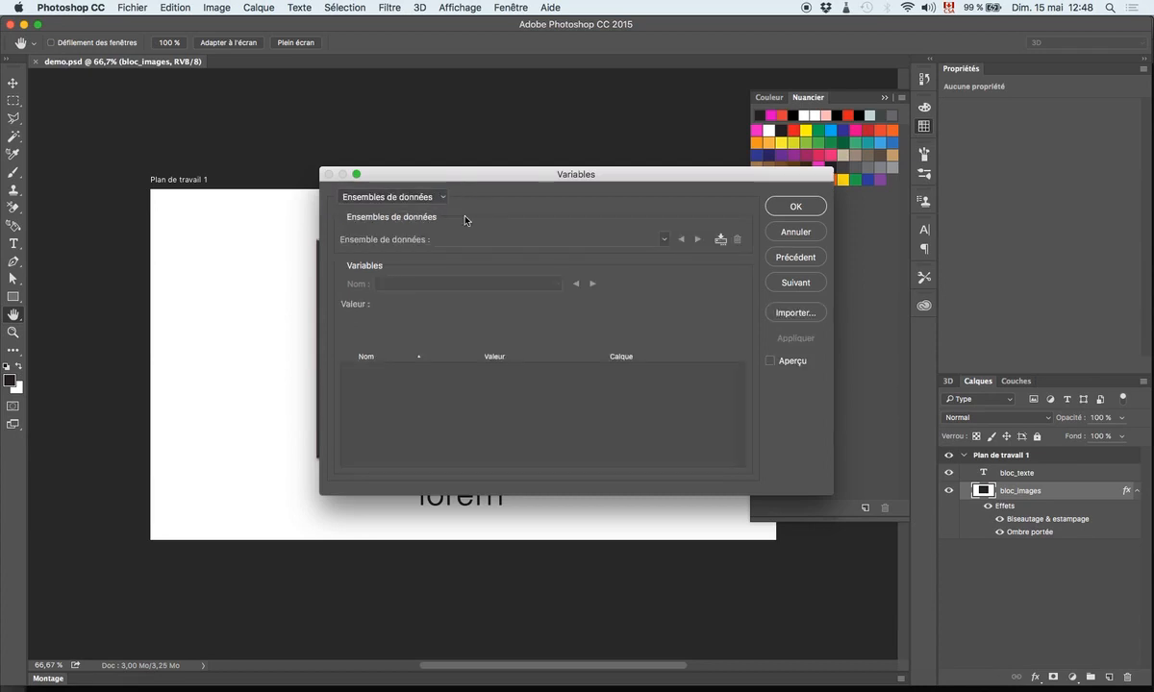
pyautogui.click(800, 314)
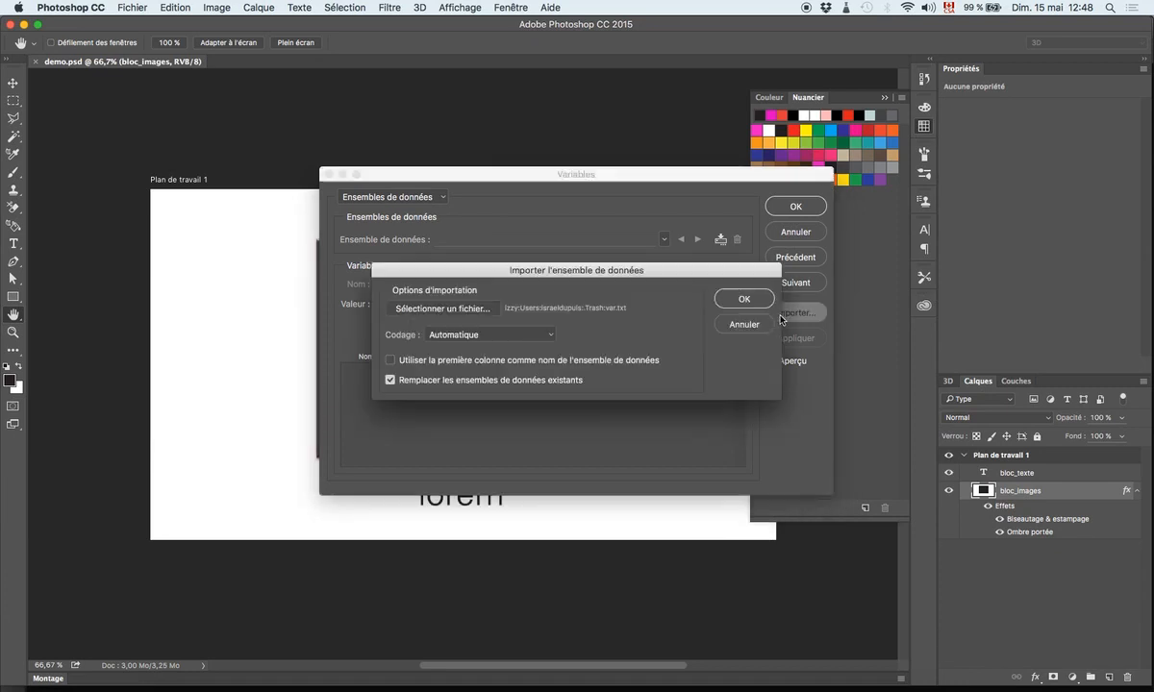
pyautogui.click(470, 313)
pyautogui.click(503, 202)
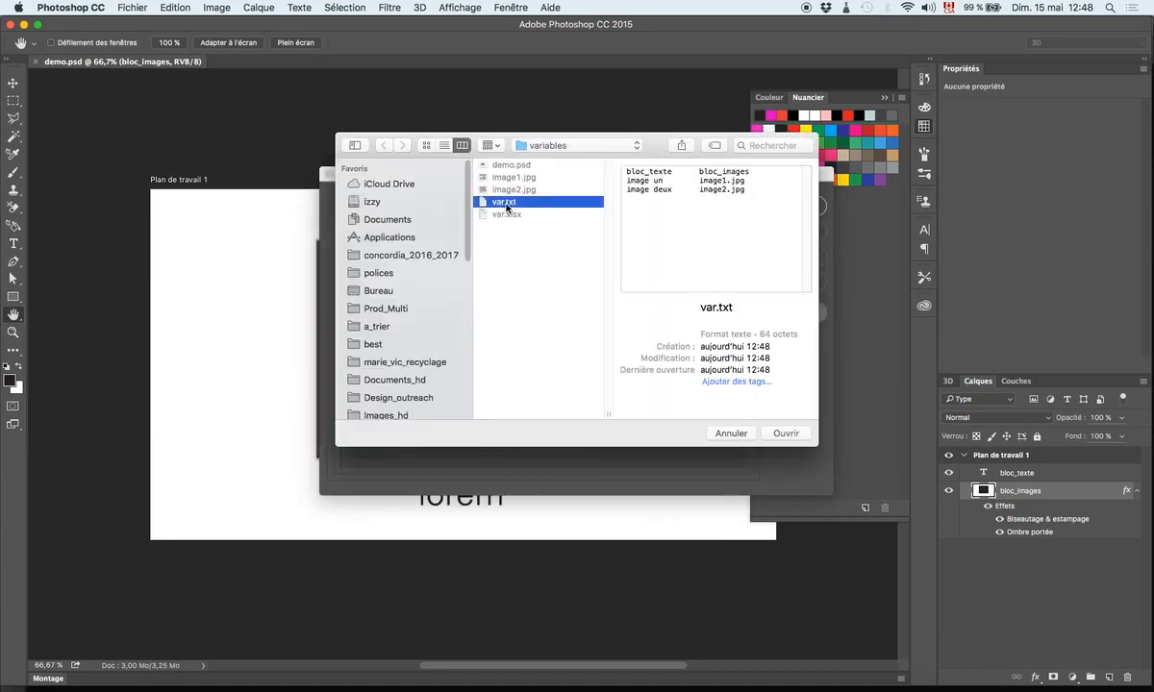
pyautogui.click(786, 435)
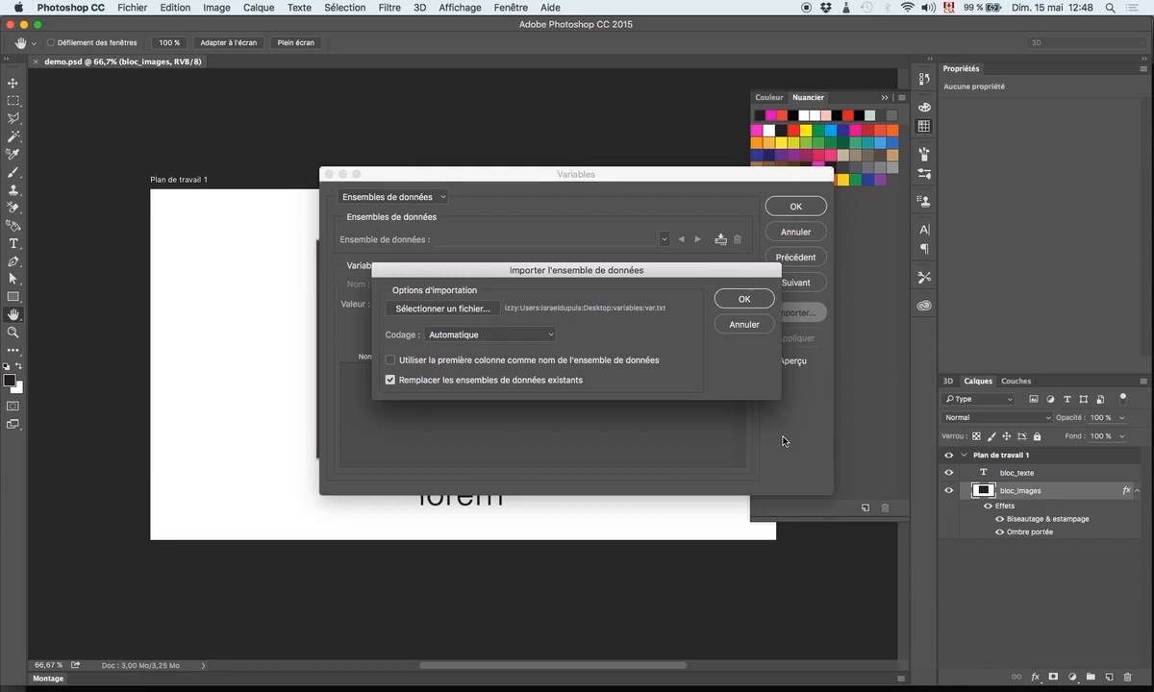
pyautogui.click(739, 304)
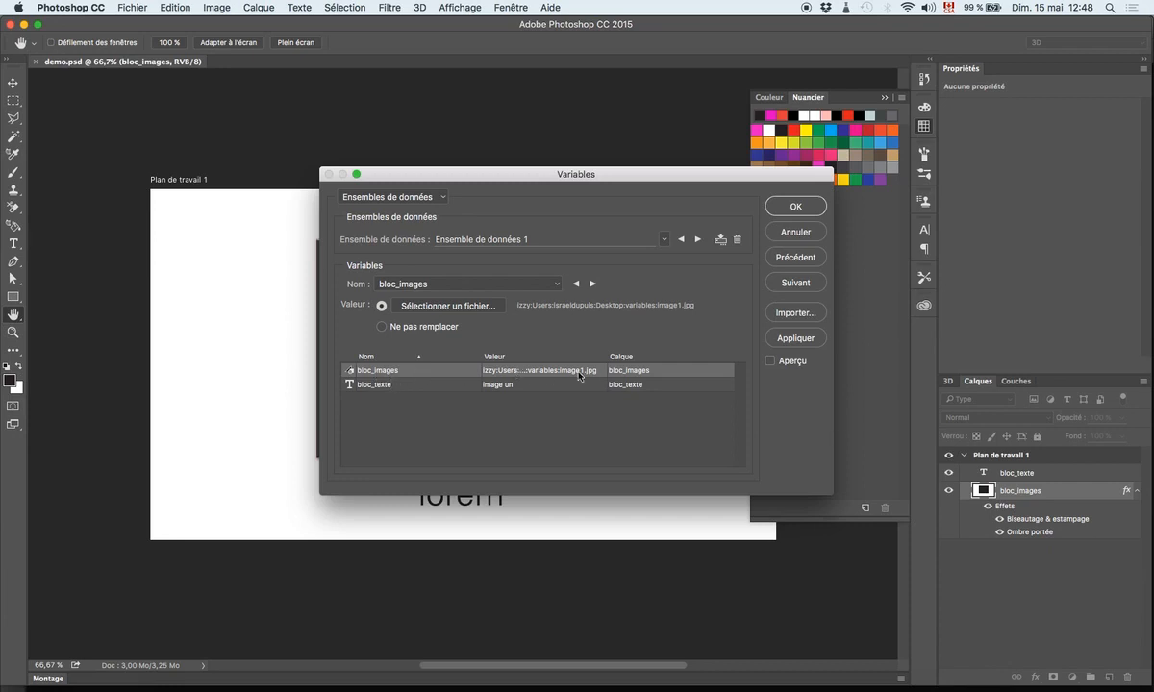
# - Check the bloc_texte value in Ensemble de données 1, apply that data set to the template and accept the variables
pyautogui.click(396, 386)
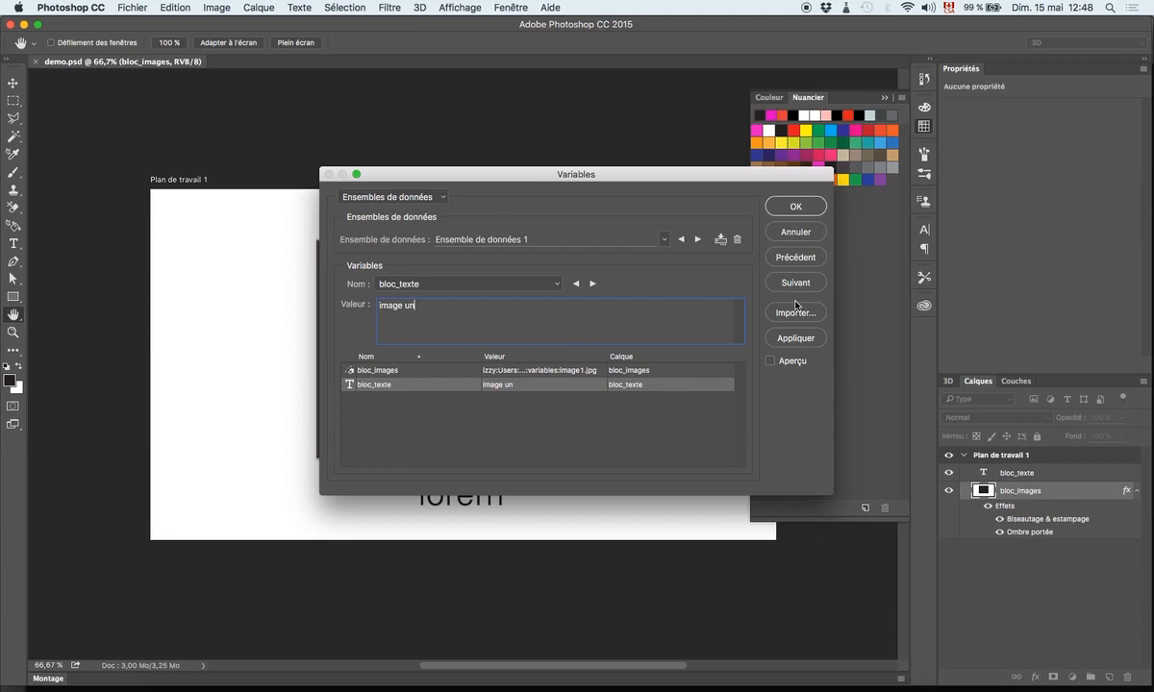
pyautogui.click(799, 339)
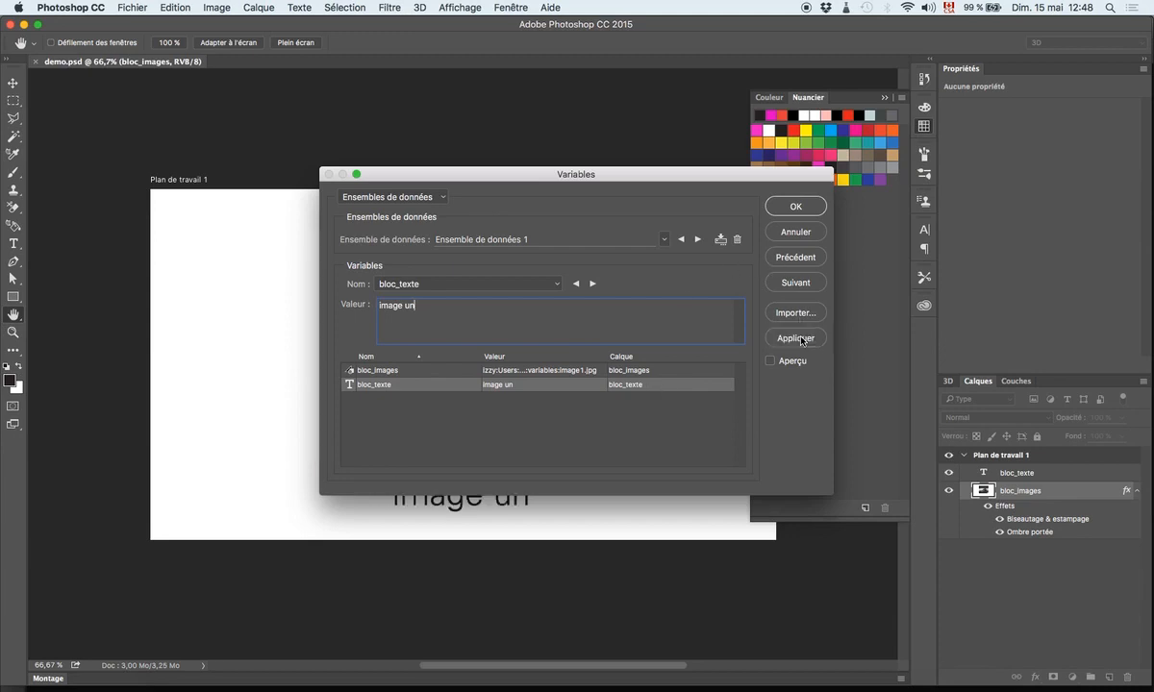
pyautogui.click(794, 207)
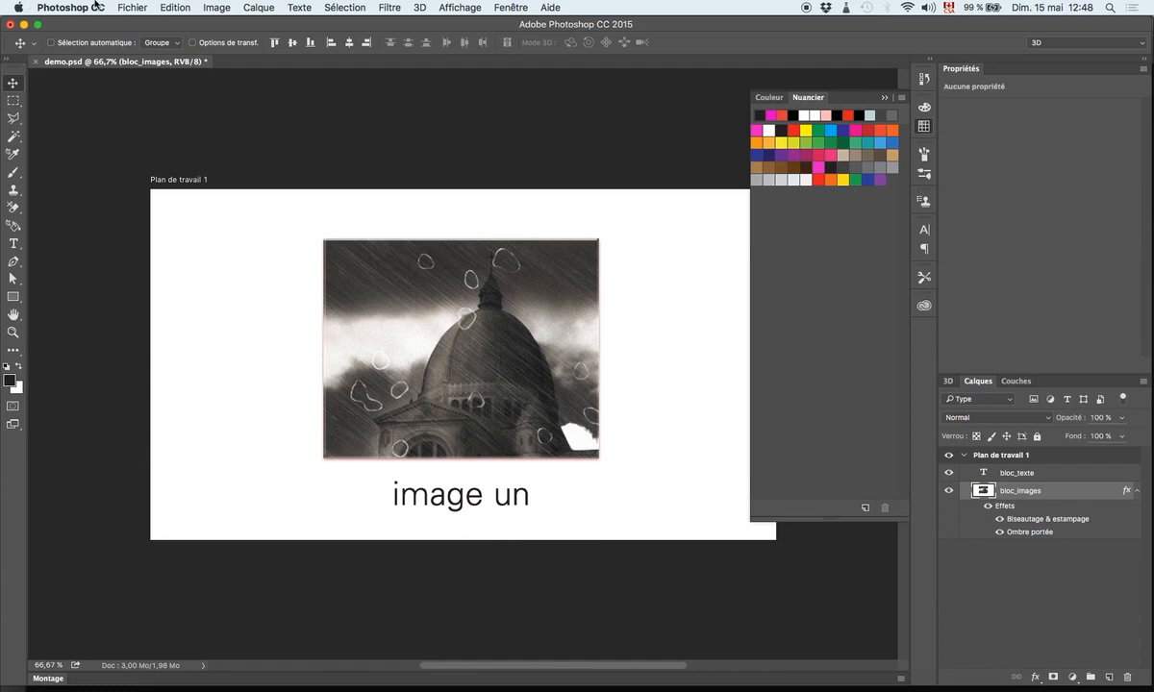
# - Export all data sets as .psd files into the variables folder, named by document name, underscore and data set name
pyautogui.click(132, 7)
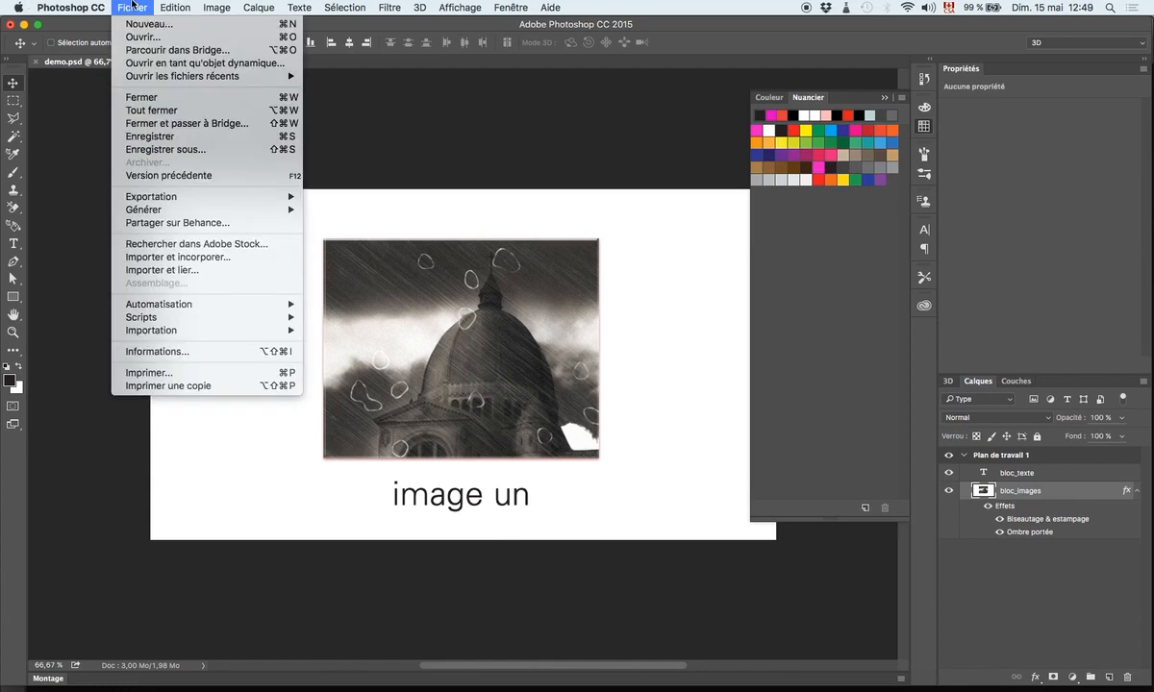
pyautogui.moveTo(192, 200)
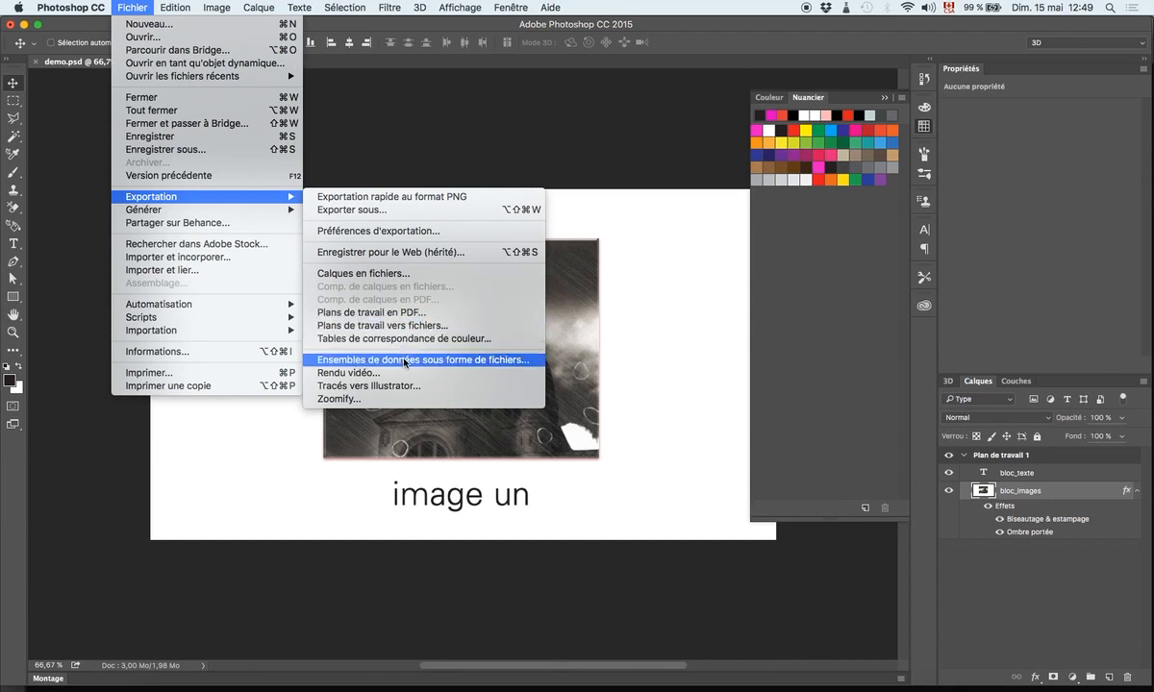
pyautogui.click(533, 360)
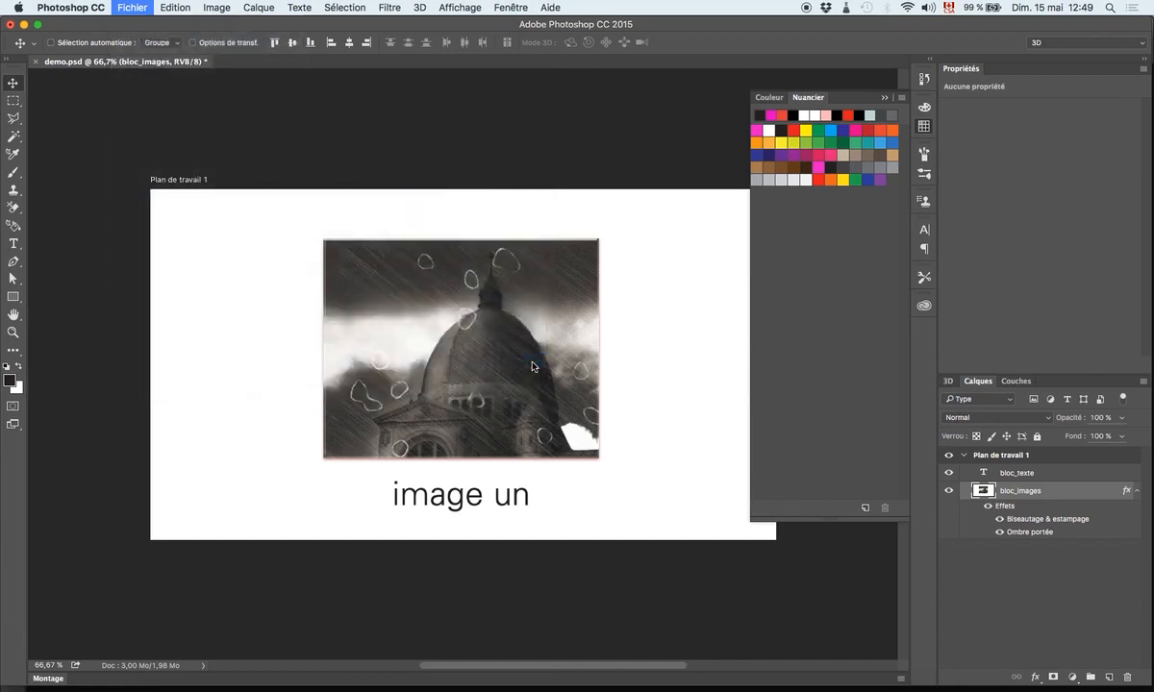
pyautogui.click(445, 263)
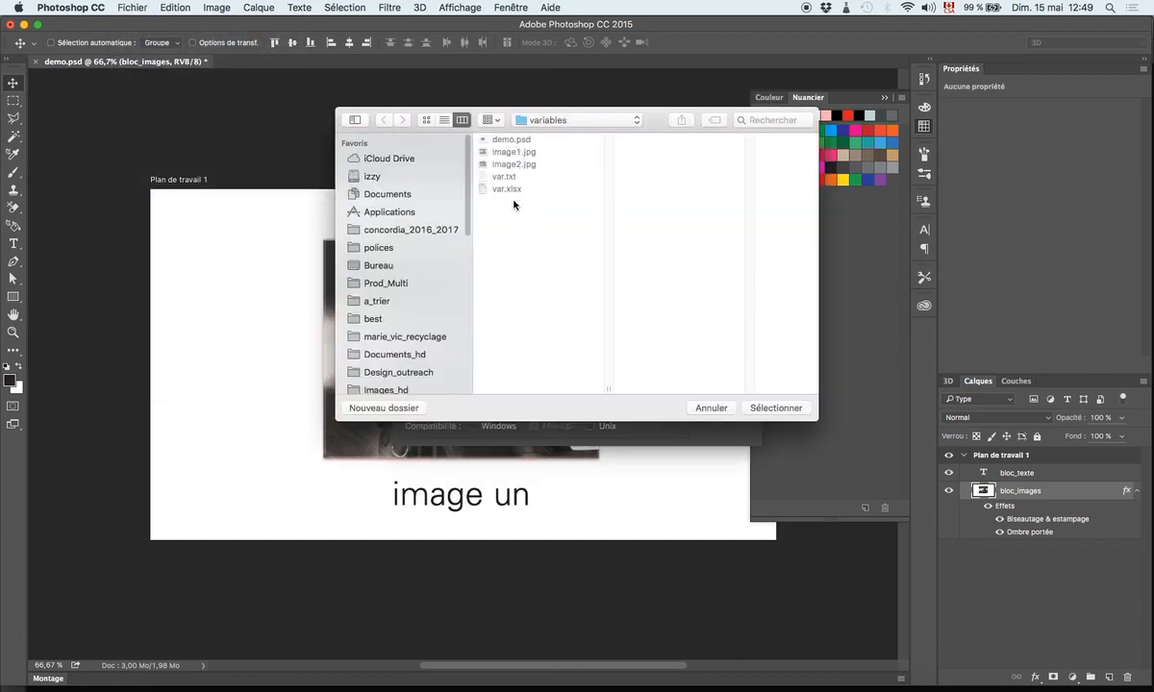
pyautogui.click(759, 409)
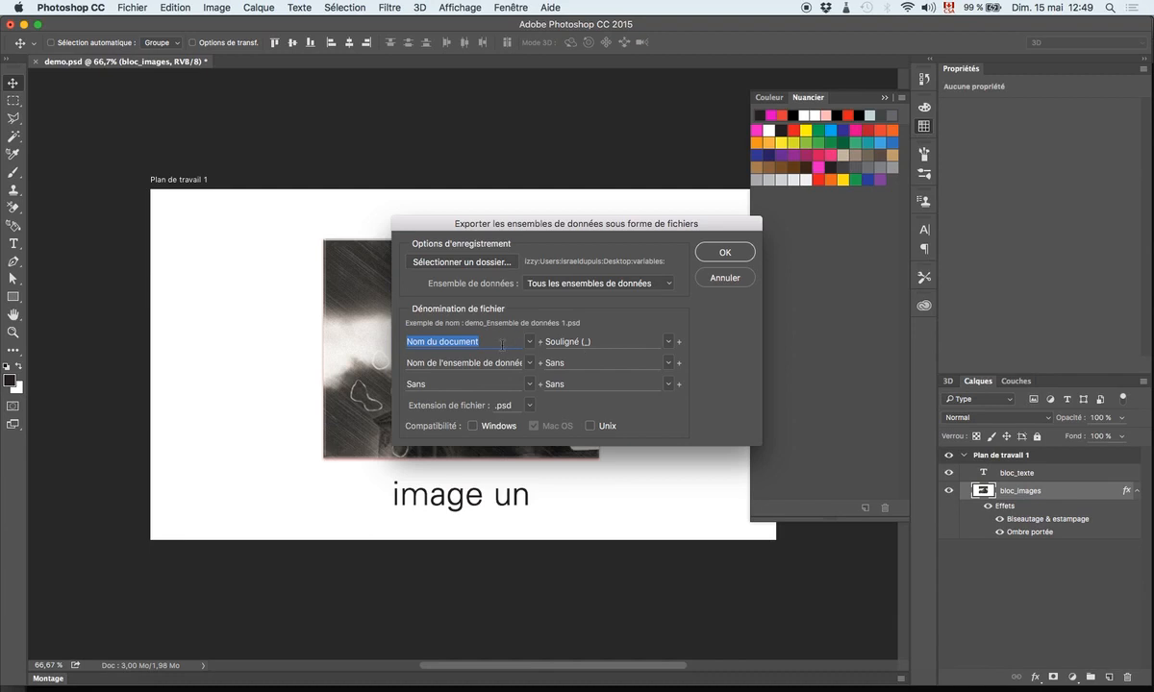
pyautogui.click(532, 408)
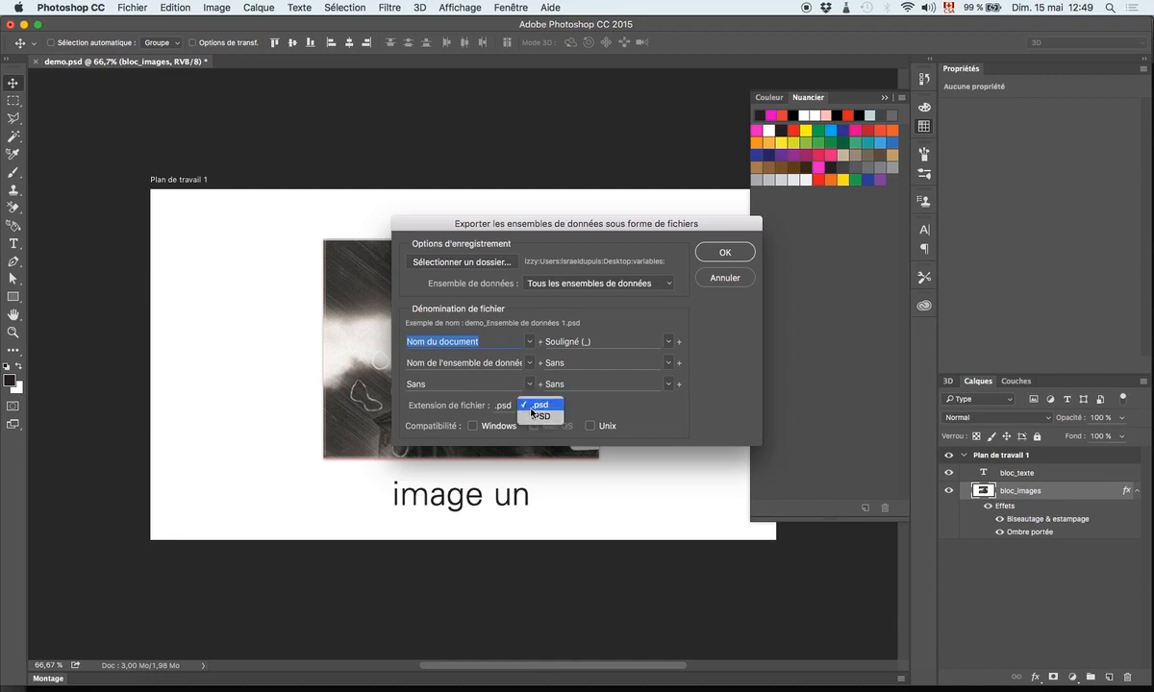
pyautogui.click(578, 410)
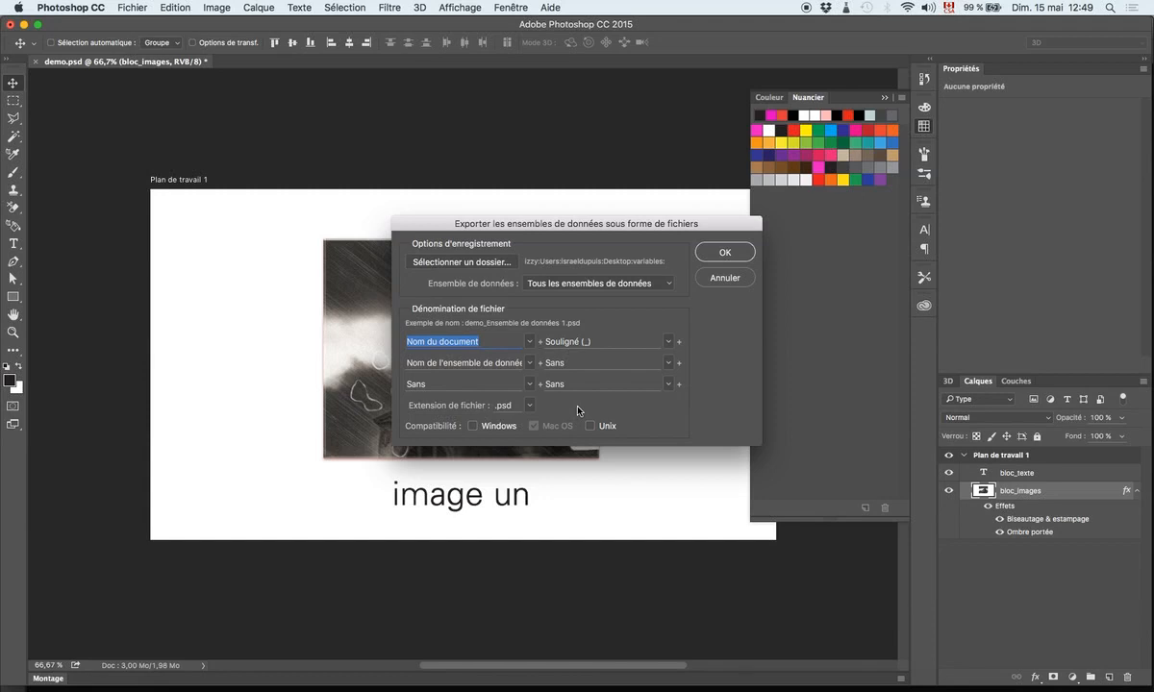
pyautogui.click(727, 253)
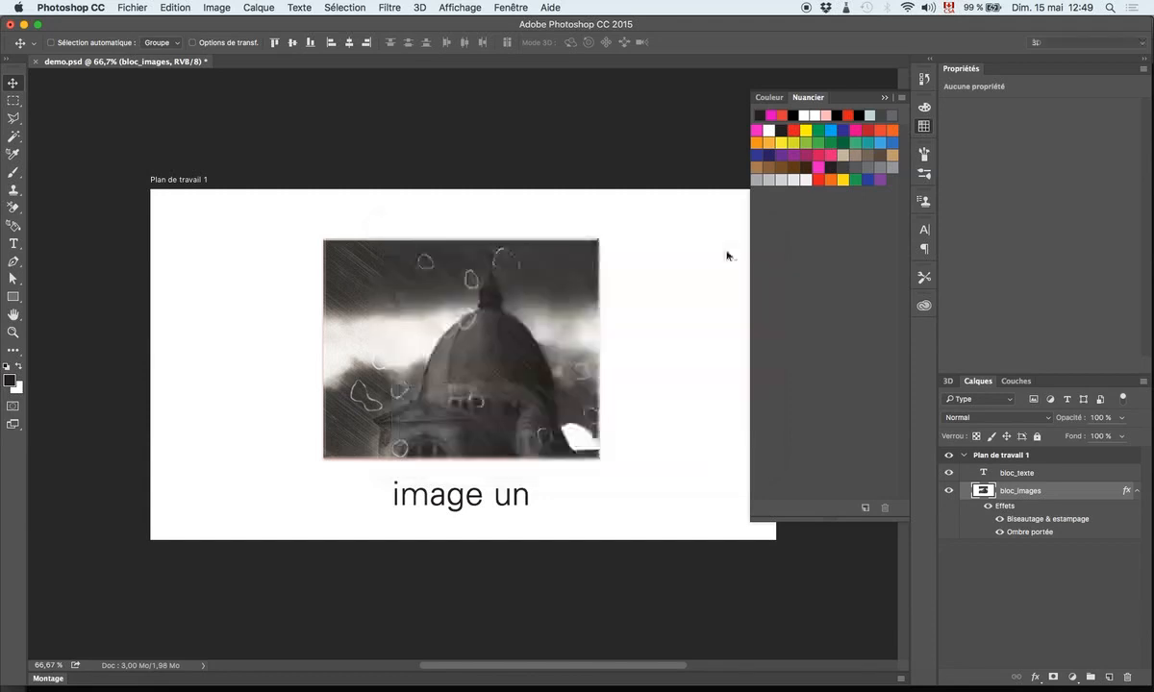
# - Switch to Finder and preview the exported files demo_Ensemble de données 1.psd and demo_Ensemble de données 2.psd in the variables folder
pyautogui.click(163, 686)
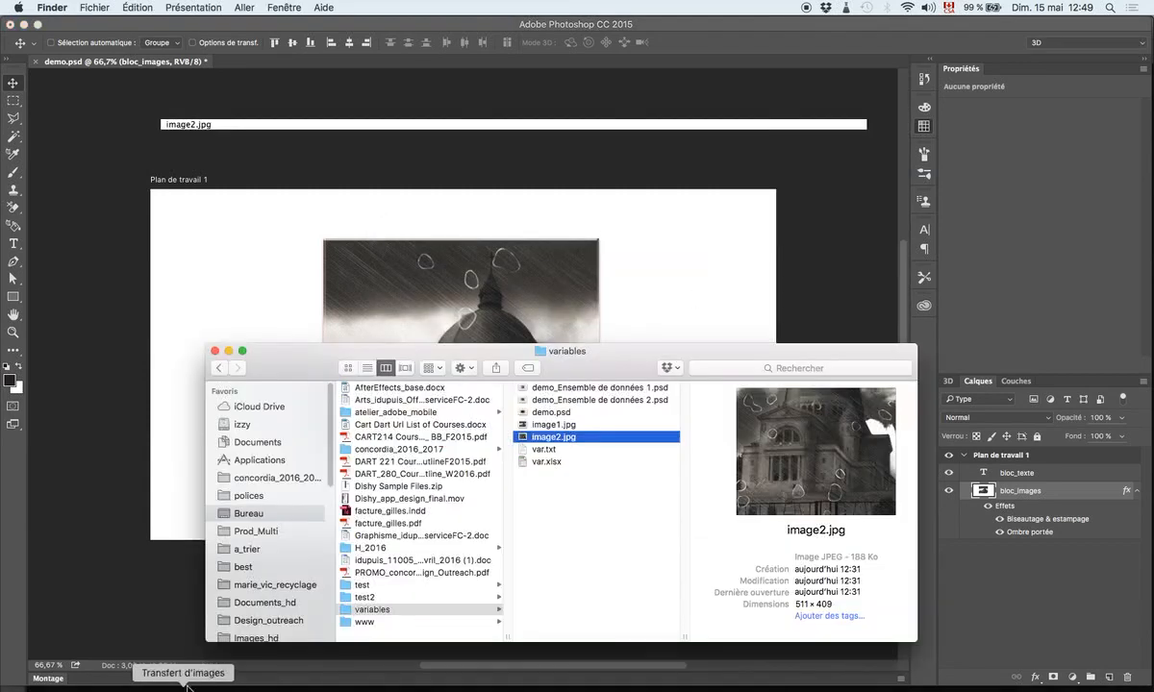
pyautogui.moveTo(623, 383); pyautogui.dragTo(572, 269)
pyautogui.click(527, 281)
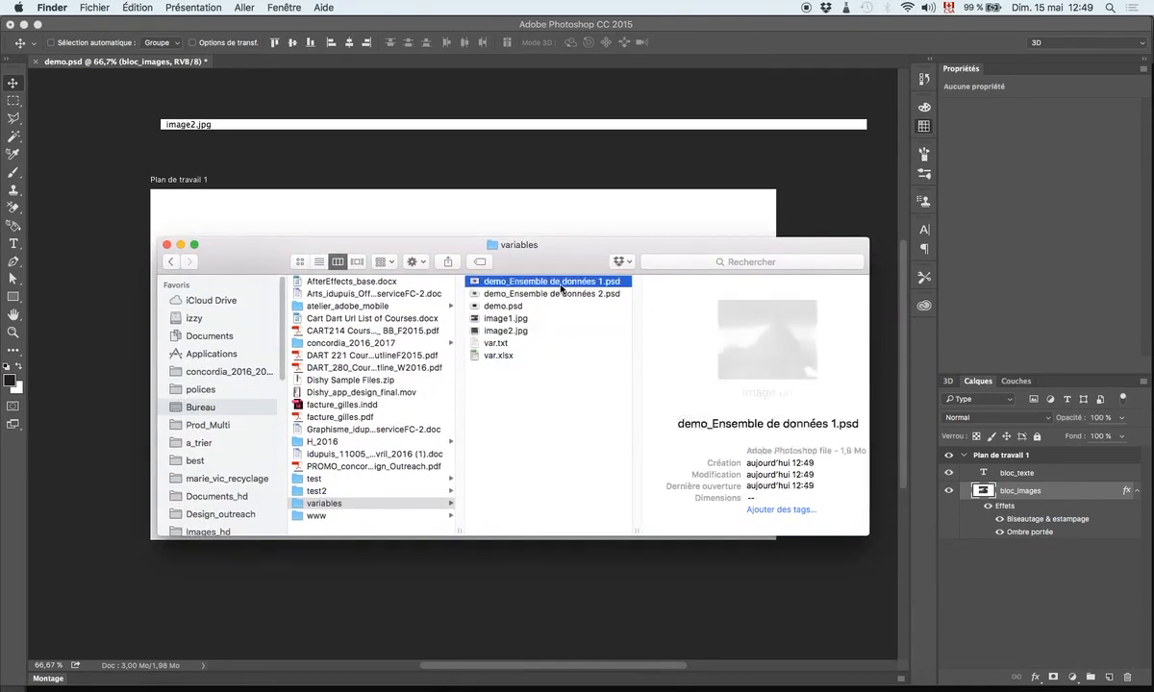
pyautogui.press('space')
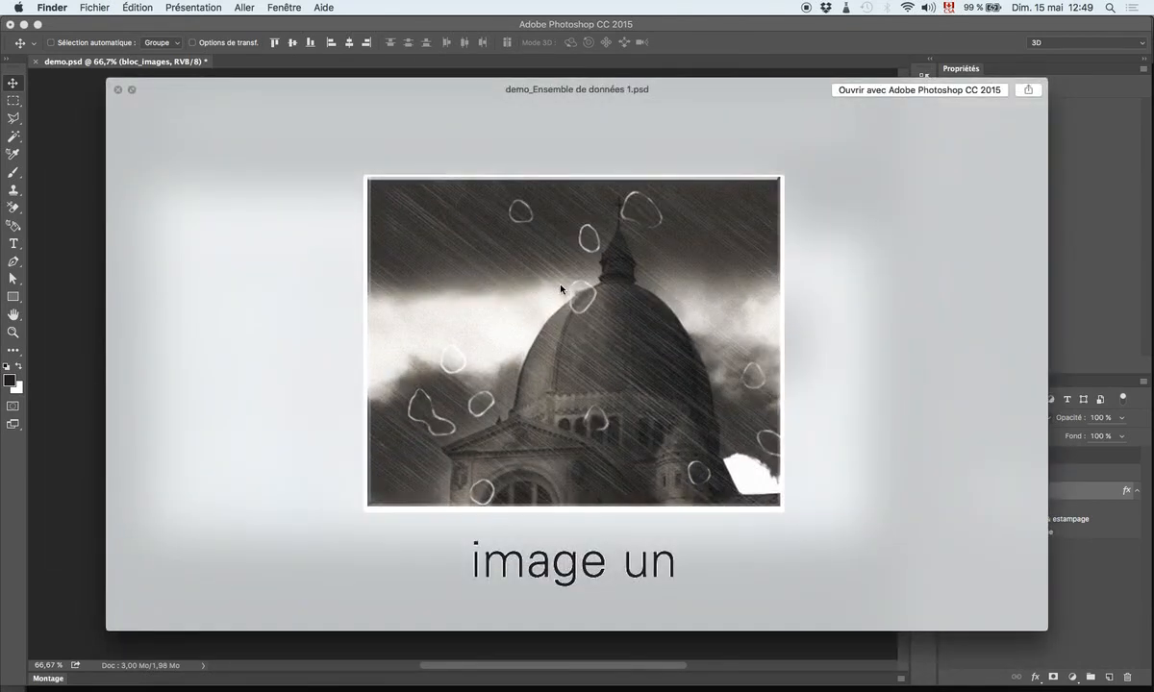
pyautogui.press('Down')
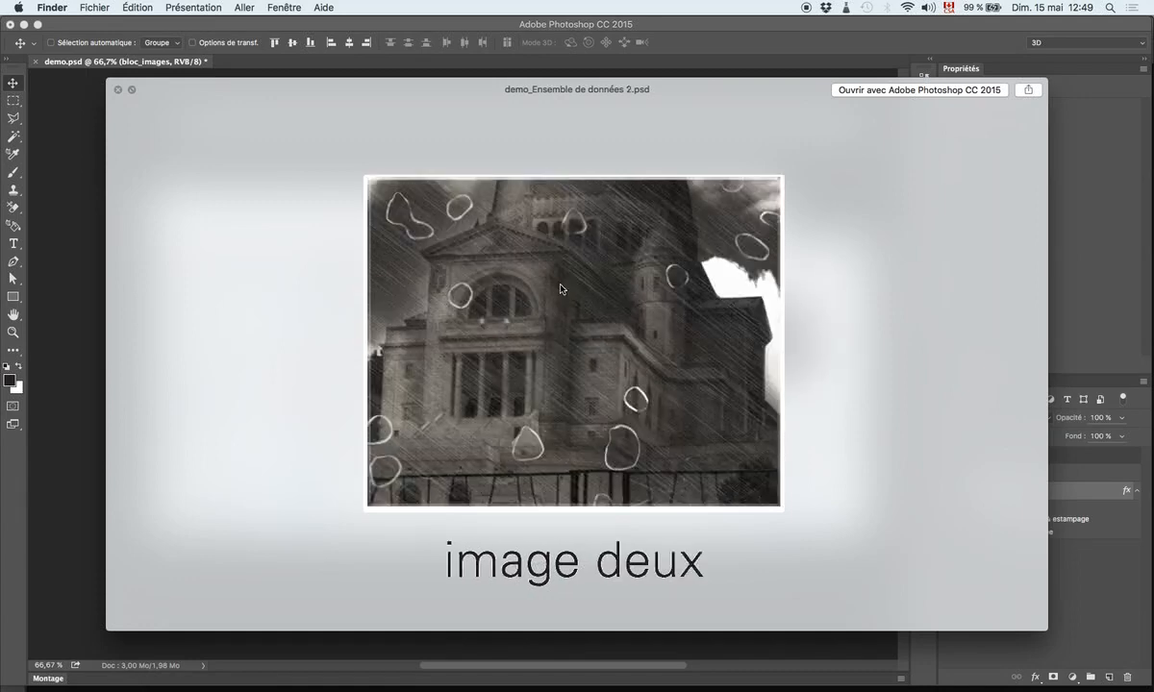